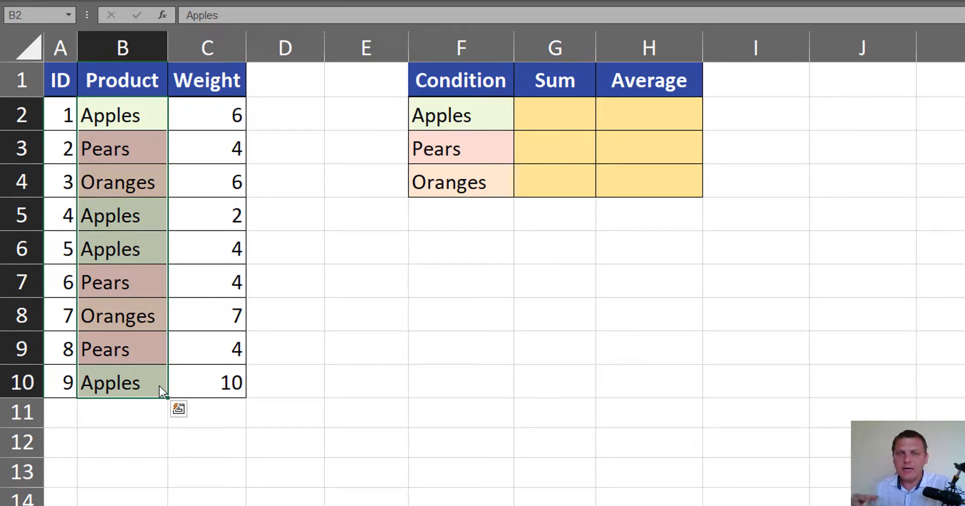
Start a SUMIF formula in G2 with the absolute range $B$2:$B$10 and the criteria cell F2.
{"action": "left_click", "coordinate": [548, 123]}
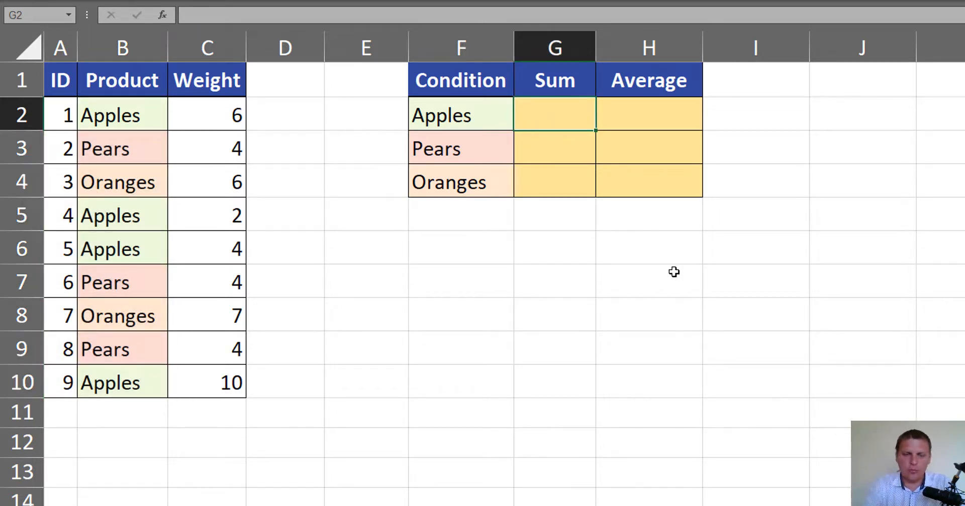
{"action": "type", "text": "=sum"}
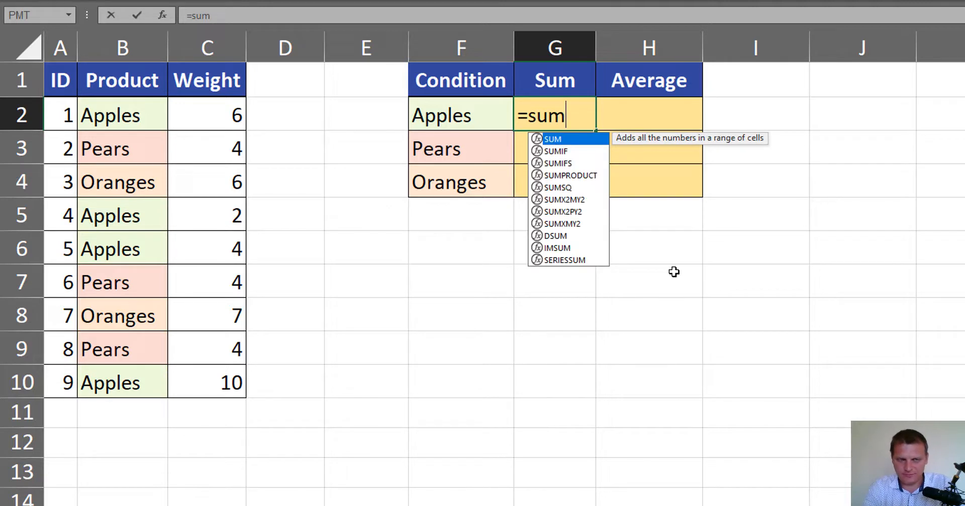
{"action": "type", "text": "if"}
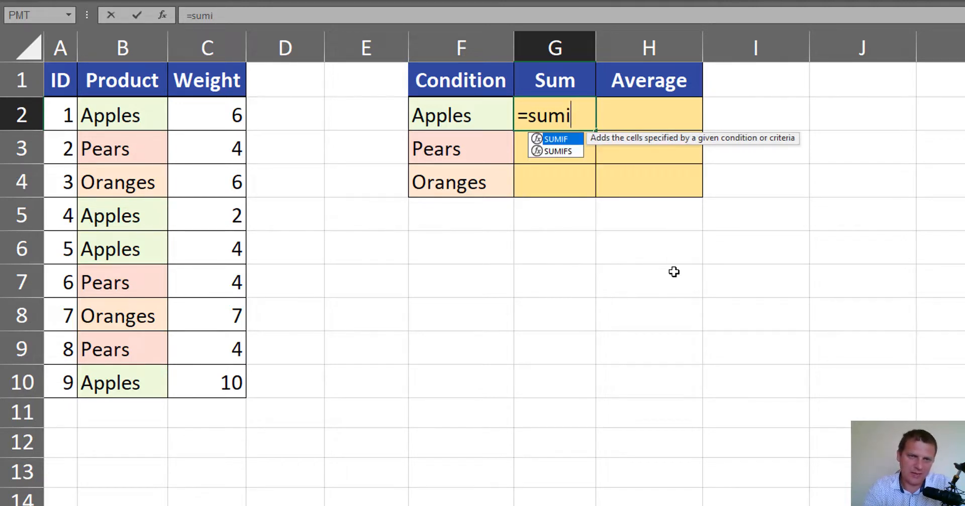
{"action": "key", "text": "Tab"}
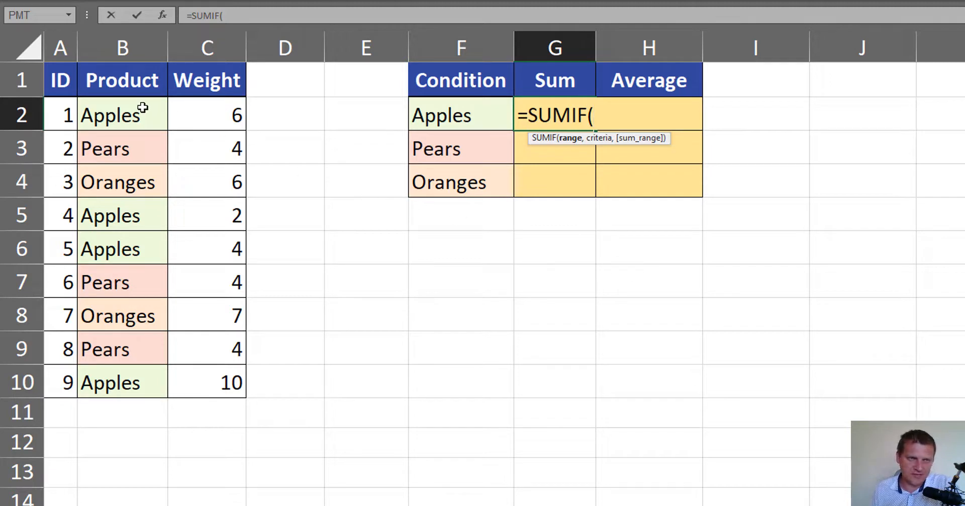
{"action": "left_click_drag", "start_coordinate": [142, 108], "coordinate": [138, 380]}
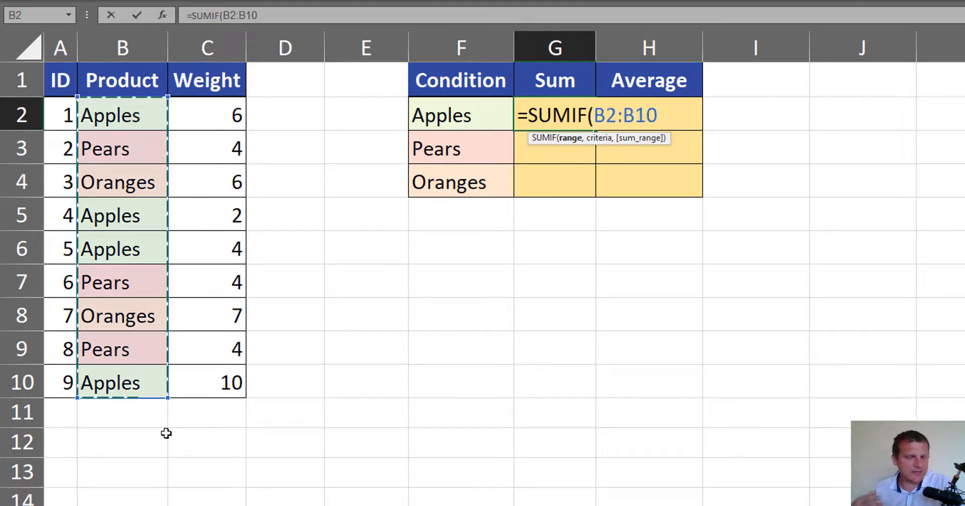
{"action": "key", "text": "F4"}
{"action": "key", "text": "F4"}
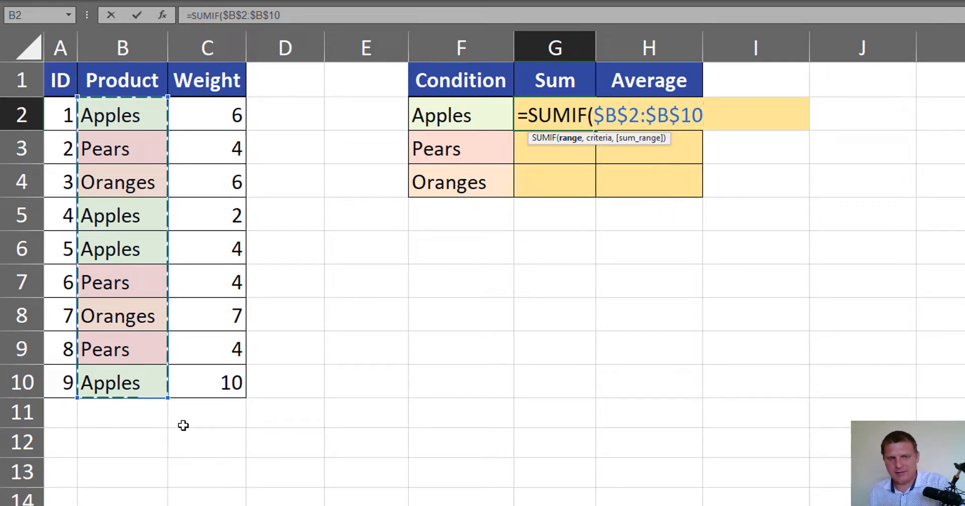
{"action": "type", "text": ","}
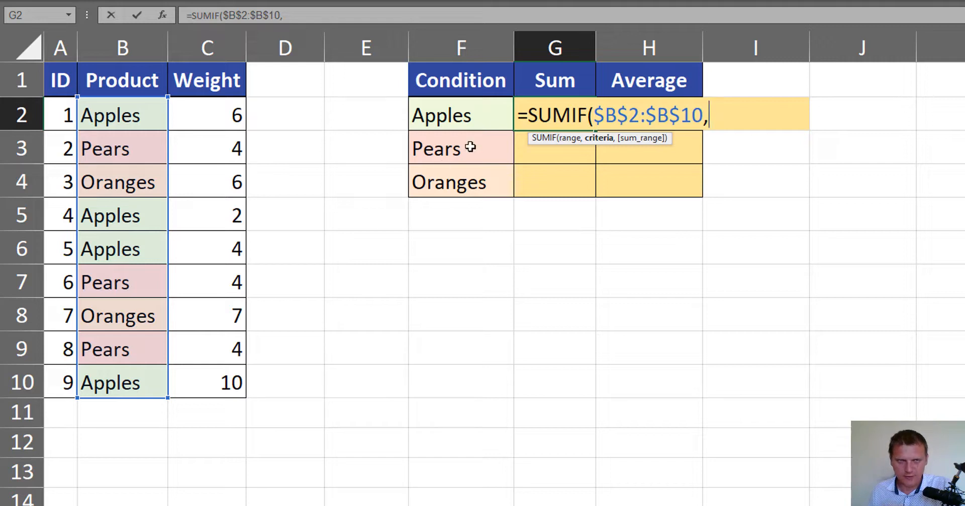
{"action": "left_click", "coordinate": [482, 113]}
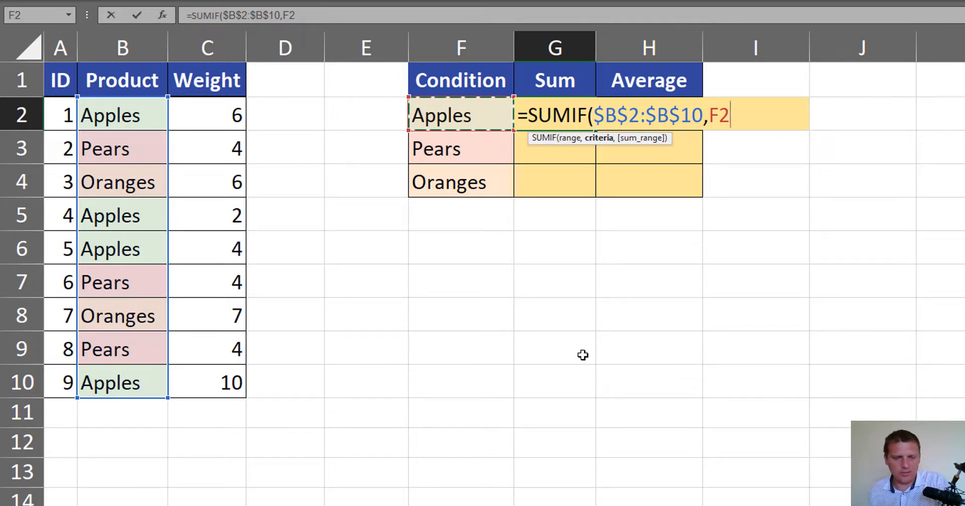
{"action": "key", "text": "ctrl+2"}
{"action": "mouse_move", "coordinate": [571, 143]}
{"action": "left_mouse_down"}
{"action": "mouse_move", "coordinate": [575, 186]}
{"action": "mouse_move", "coordinate": [586, 171]}
{"action": "left_mouse_up"}
{"action": "left_click_drag", "start_coordinate": [497, 136], "coordinate": [499, 176]}
{"action": "left_click_drag", "start_coordinate": [499, 176], "coordinate": [510, 162]}
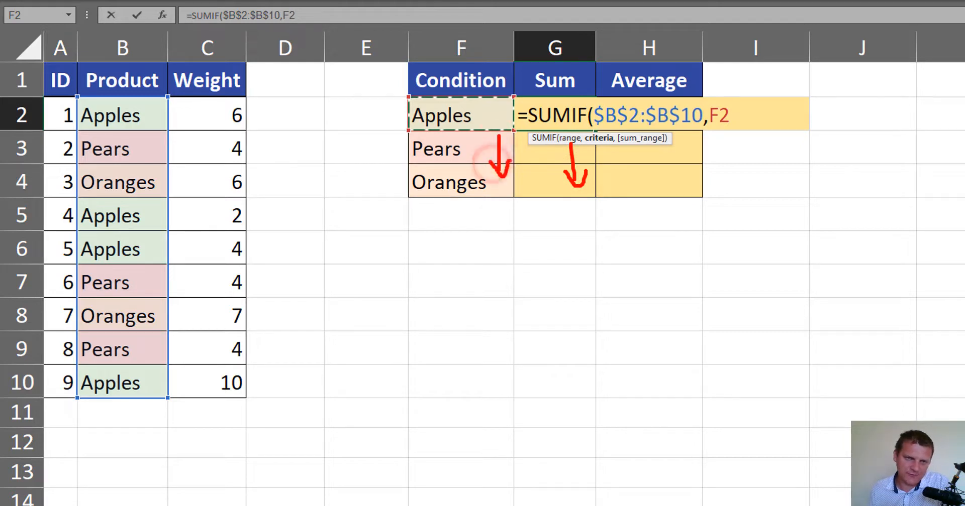
{"action": "key", "text": "Escape"}
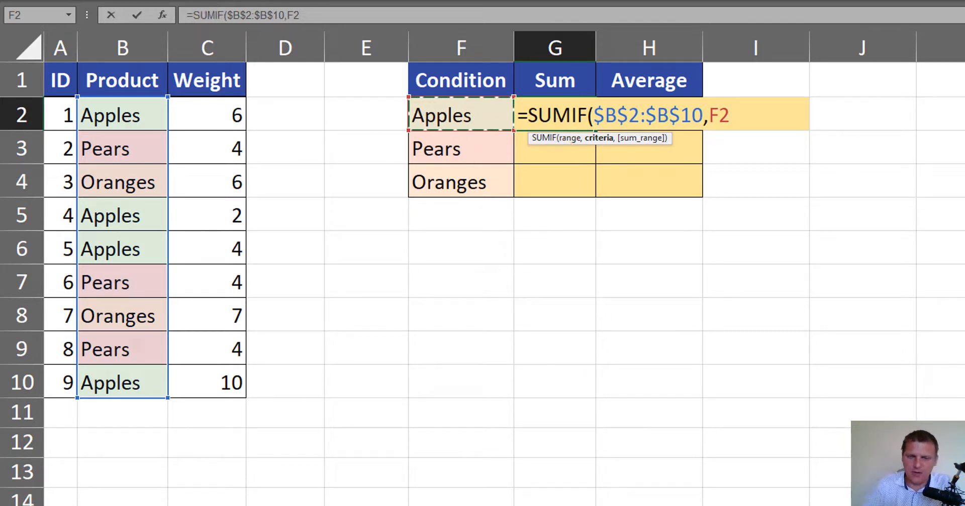
Add the weights $C$2:$C$10 as the absolute sum range of the SUMIF formula in G2.
{"action": "type", "text": ","}
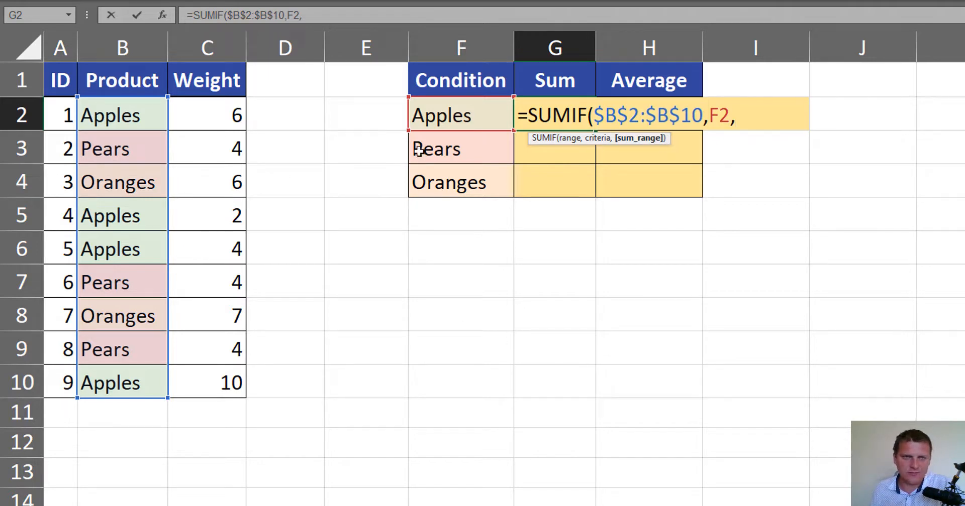
{"action": "left_click", "coordinate": [211, 111]}
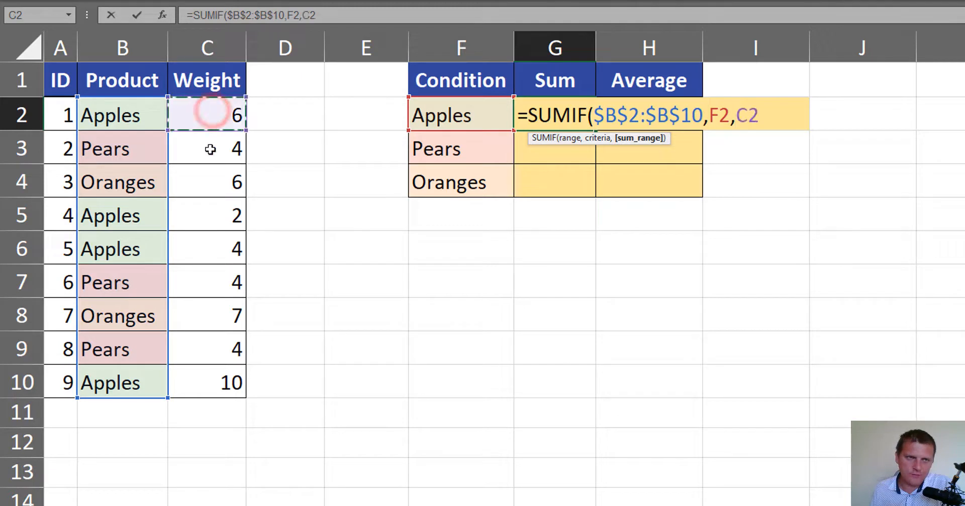
{"action": "left_click_drag", "start_coordinate": [210, 149], "coordinate": [199, 399]}
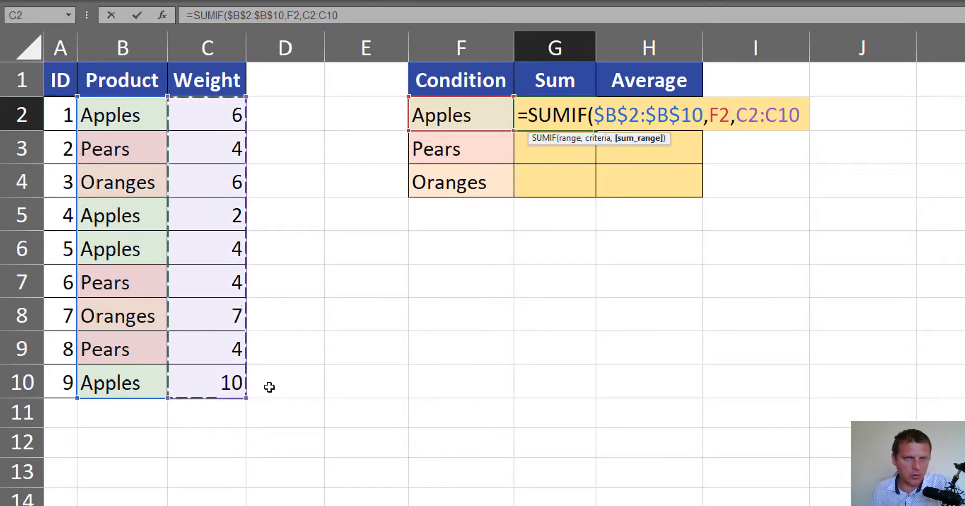
{"action": "key", "text": "F4"}
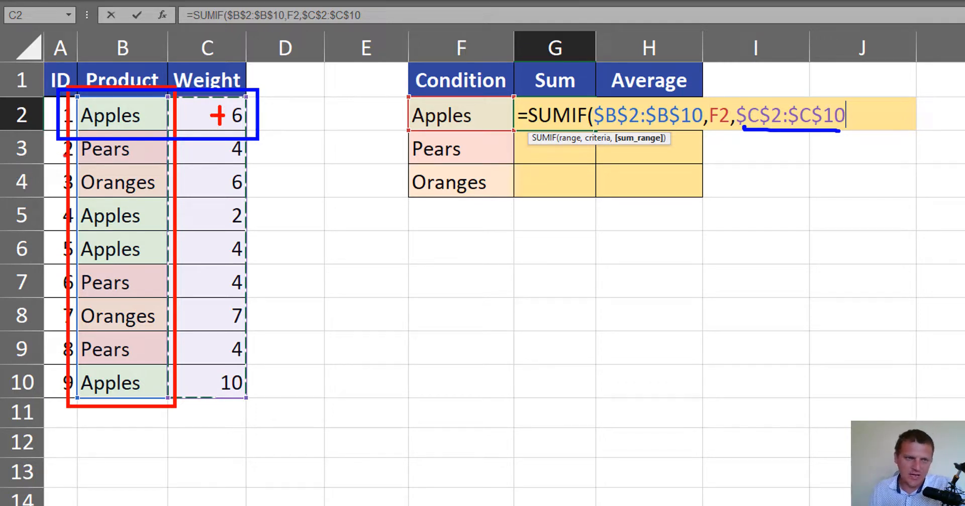
{"action": "left_click_drag", "start_coordinate": [73, 149], "coordinate": [131, 149]}
{"action": "left_click_drag", "start_coordinate": [77, 180], "coordinate": [162, 187]}
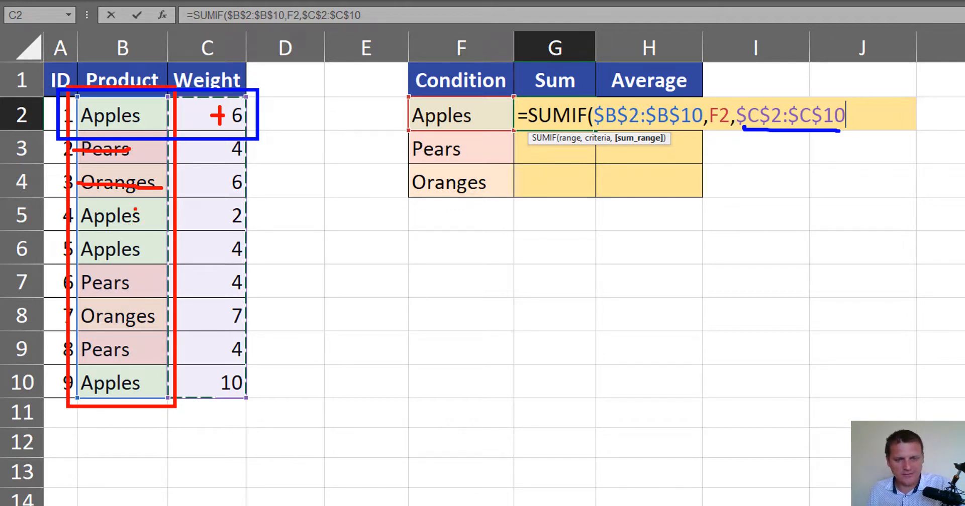
{"action": "left_click_drag", "start_coordinate": [62, 190], "coordinate": [247, 234]}
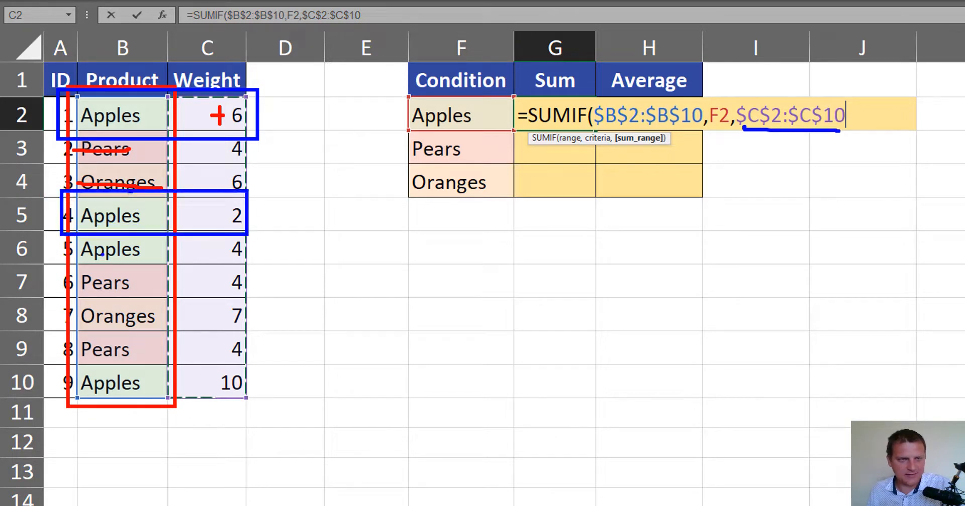
{"action": "left_click_drag", "start_coordinate": [56, 235], "coordinate": [255, 271]}
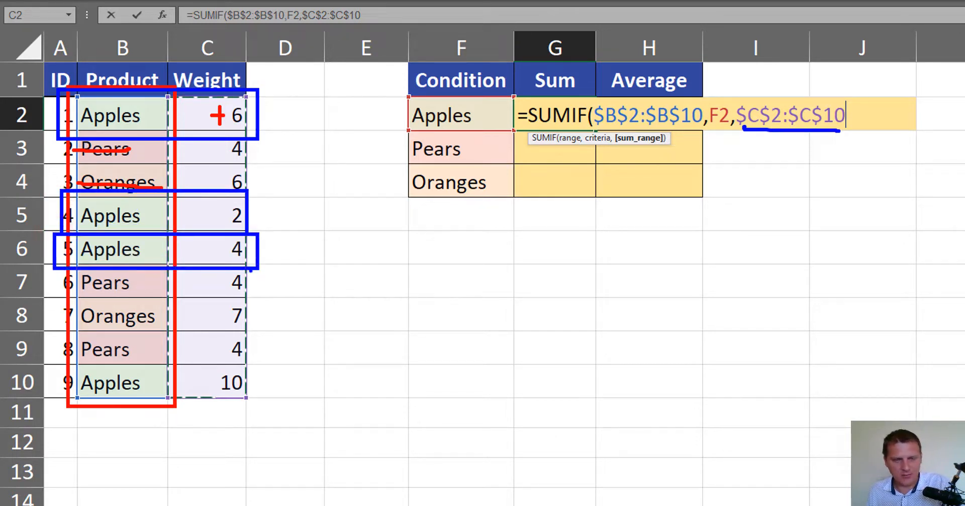
{"action": "mouse_move", "coordinate": [220, 217]}
{"action": "left_mouse_down"}
{"action": "mouse_move", "coordinate": [231, 217]}
{"action": "mouse_move", "coordinate": [228, 257]}
{"action": "left_mouse_up"}
{"action": "left_click_drag", "start_coordinate": [70, 284], "coordinate": [142, 282]}
{"action": "left_click_drag", "start_coordinate": [77, 311], "coordinate": [158, 312]}
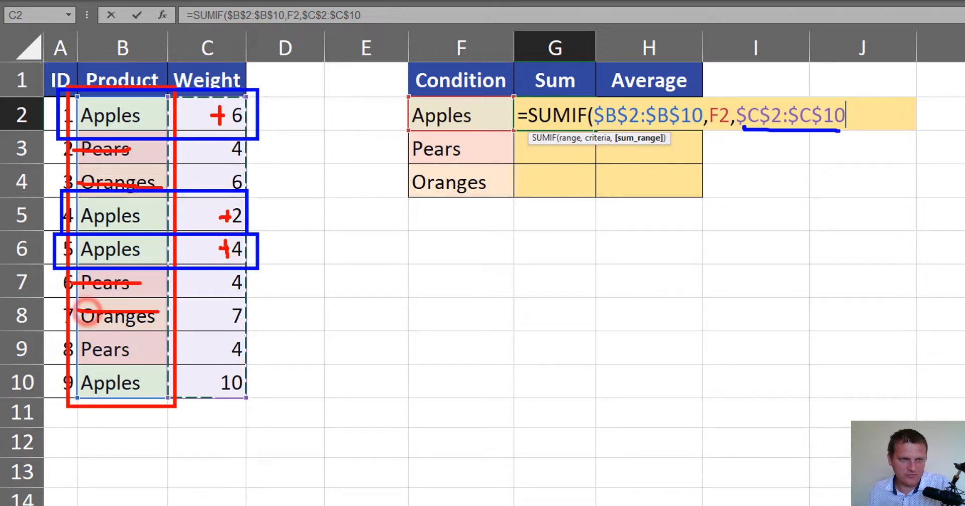
{"action": "left_click_drag", "start_coordinate": [76, 357], "coordinate": [134, 349]}
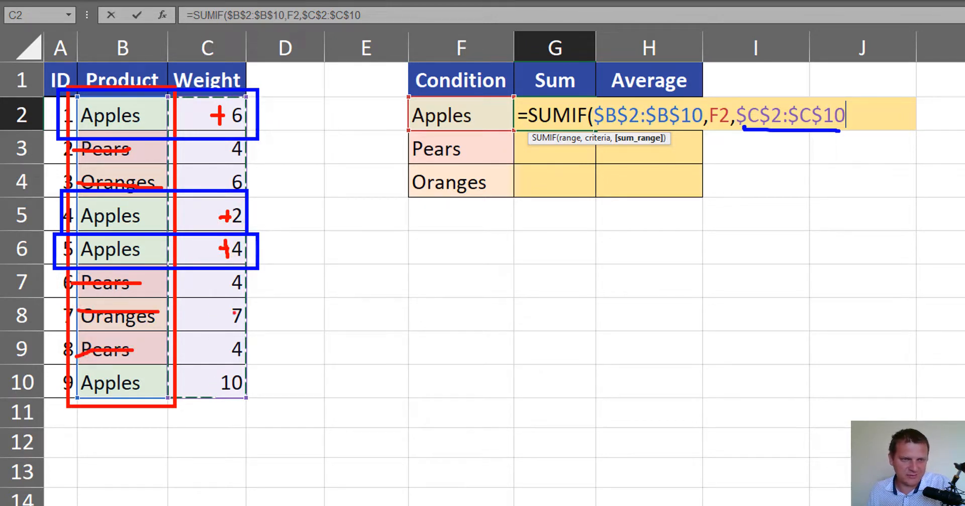
{"action": "mouse_move", "coordinate": [242, 274]}
{"action": "left_mouse_down"}
{"action": "mouse_move", "coordinate": [223, 361]}
{"action": "mouse_move", "coordinate": [247, 359]}
{"action": "left_mouse_up"}
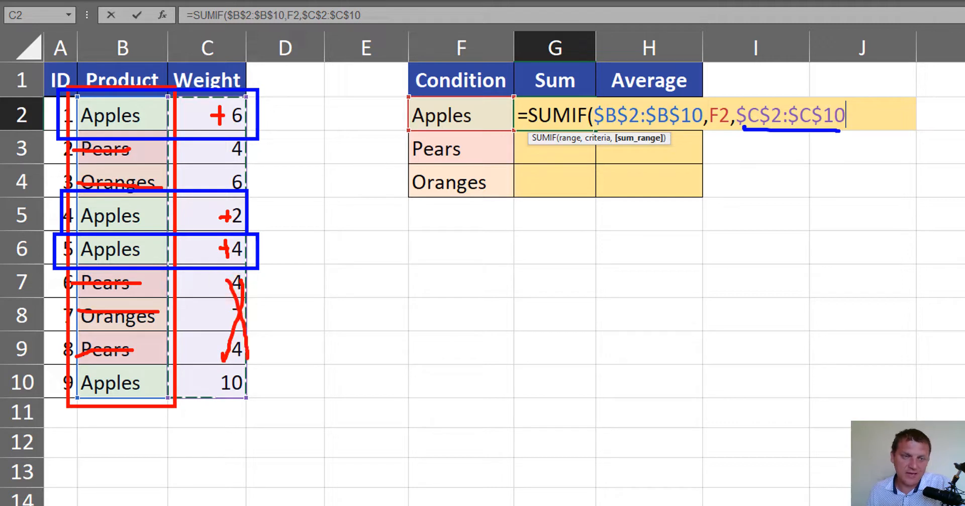
{"action": "mouse_move", "coordinate": [200, 383]}
{"action": "left_mouse_down"}
{"action": "mouse_move", "coordinate": [220, 382]}
{"action": "mouse_move", "coordinate": [213, 390]}
{"action": "left_mouse_up"}
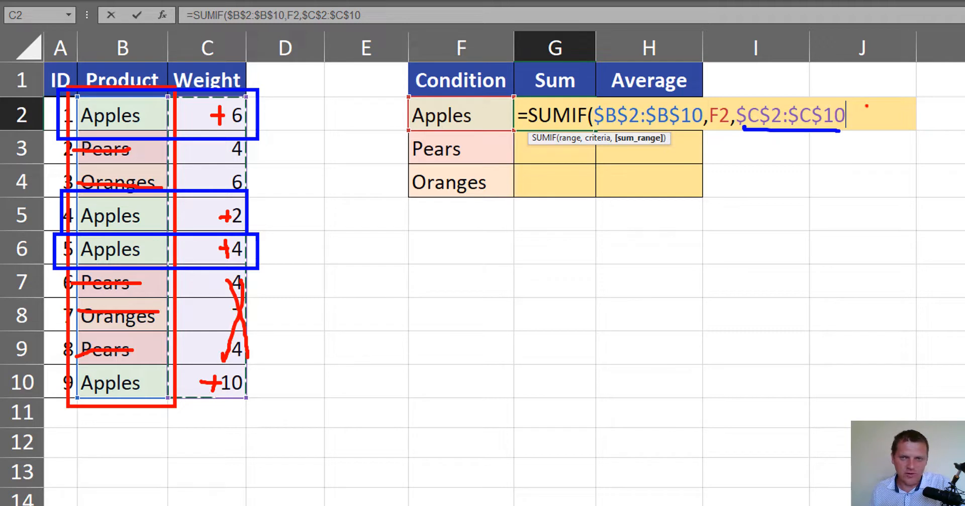
{"action": "key", "text": "Escape"}
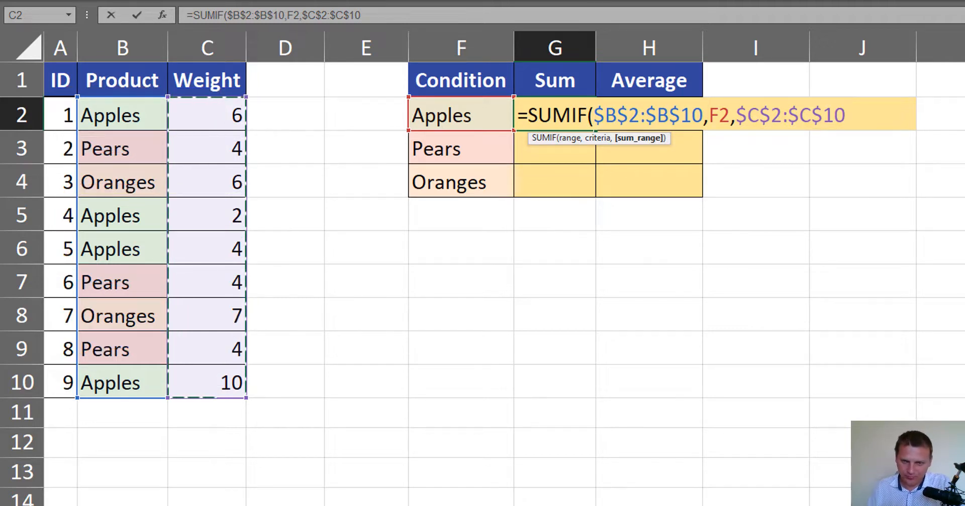
Close and enter the SUMIF formula in G2, keeping the cell selected, and fill it down to G4.
{"action": "type", "text": ")"}
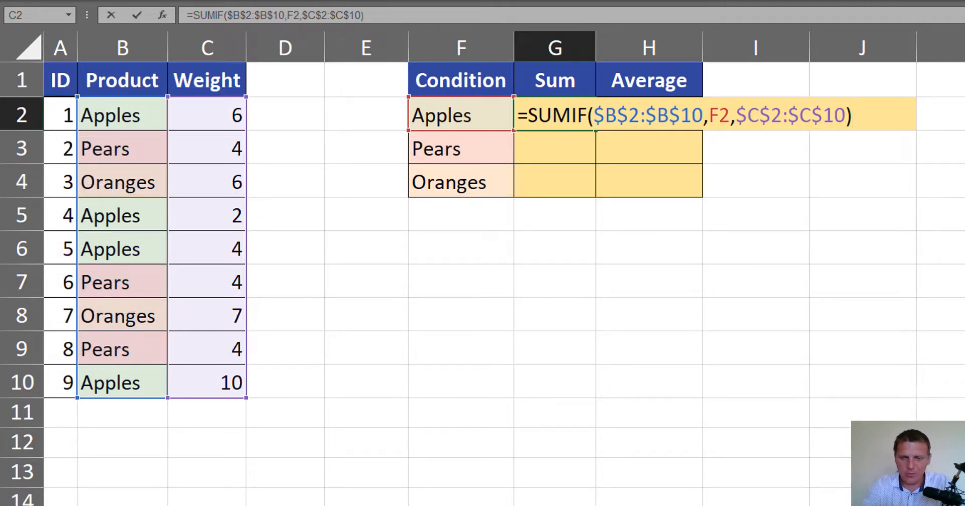
{"action": "key", "text": "ctrl+Return"}
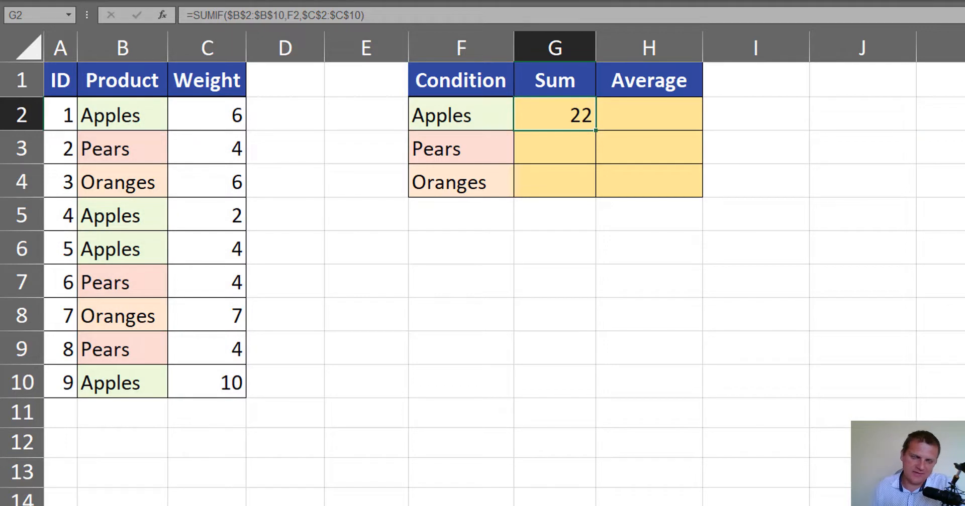
{"action": "double_click", "coordinate": [596, 130]}
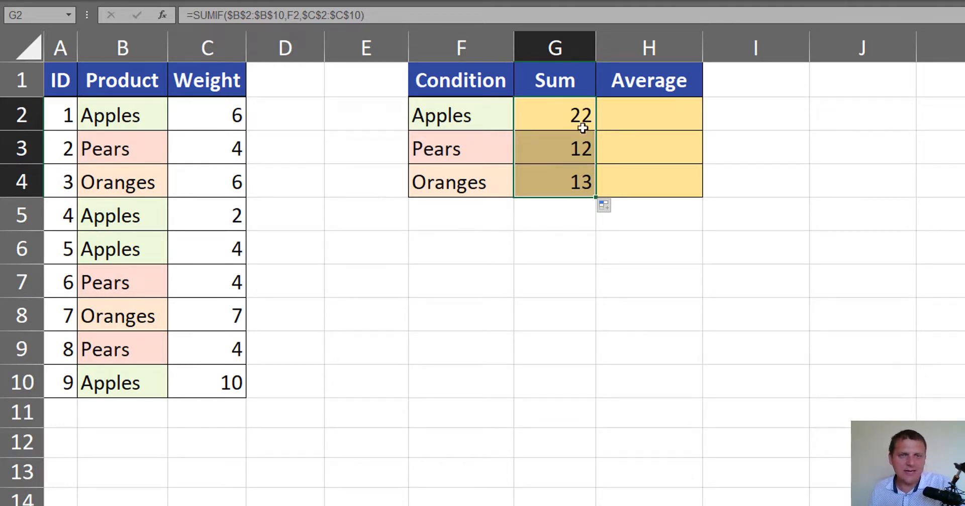
Copy the full SUMIF formula text from G2 and paste it into H2 with its references unchanged.
{"action": "left_click", "coordinate": [568, 117]}
{"action": "key", "text": "F2"}
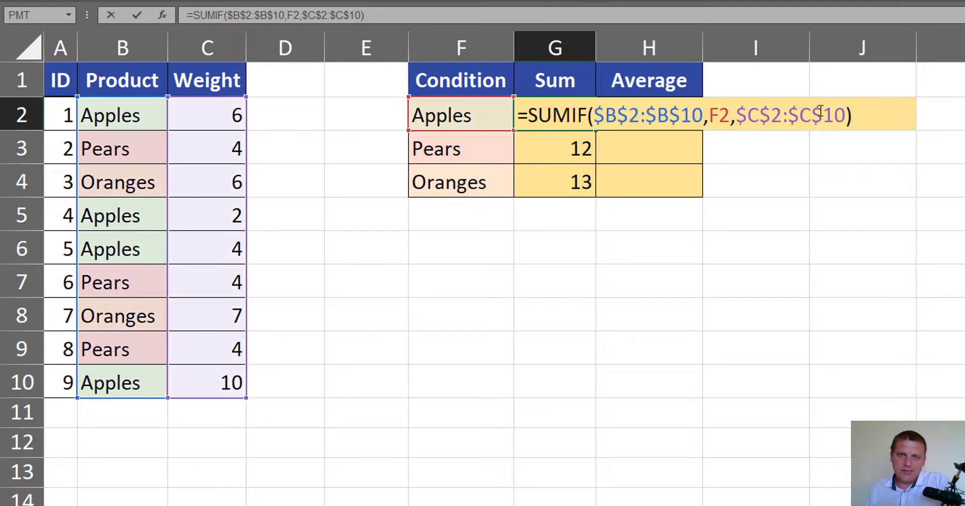
{"action": "left_click_drag", "start_coordinate": [876, 116], "coordinate": [515, 116]}
{"action": "key", "text": "ctrl+c"}
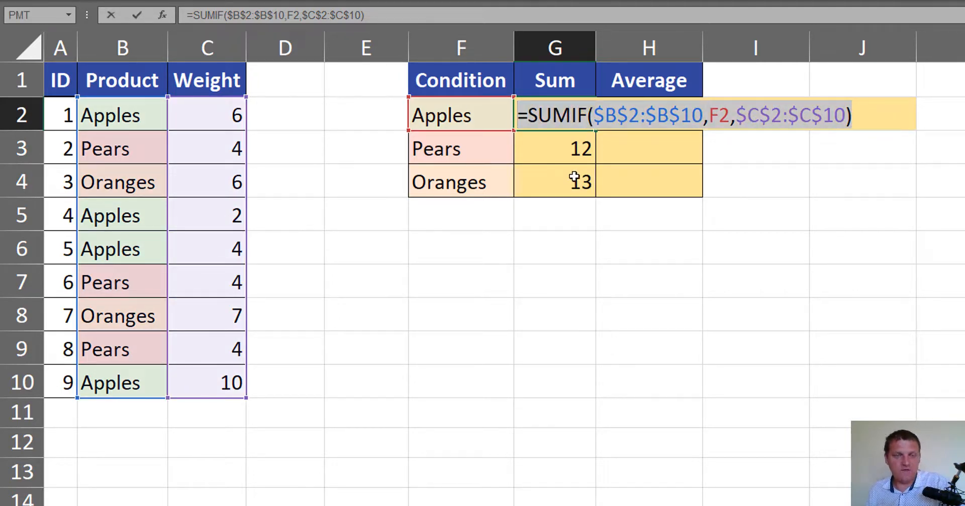
{"action": "key", "text": "Escape"}
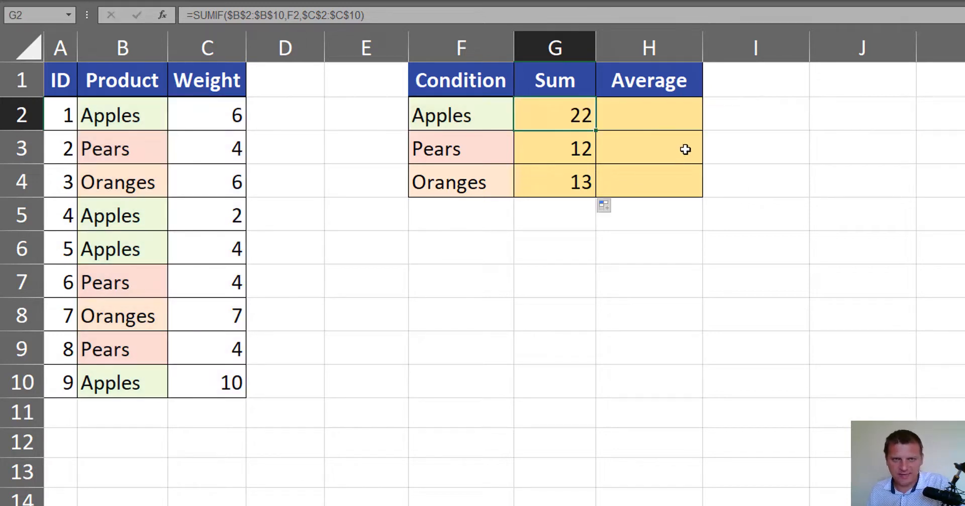
{"action": "double_click", "coordinate": [666, 124]}
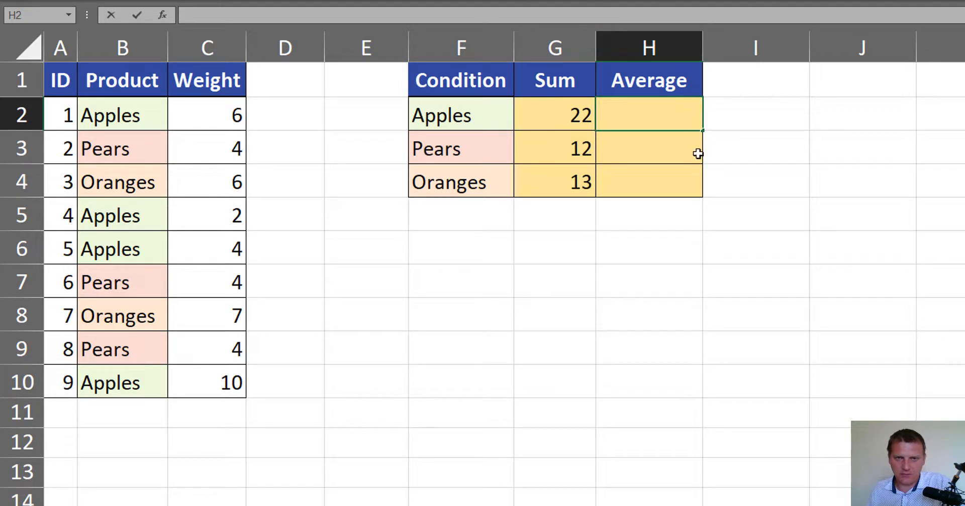
{"action": "key", "text": "ctrl+v"}
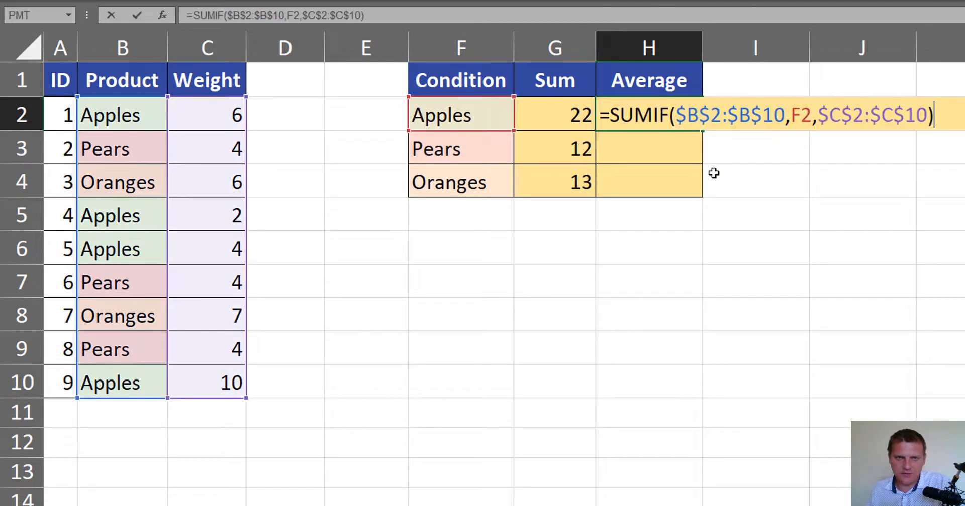
Replace the SUMIF function name in H2's formula with AVERAGEIF, keeping its existing arguments.
{"action": "left_click", "coordinate": [698, 119]}
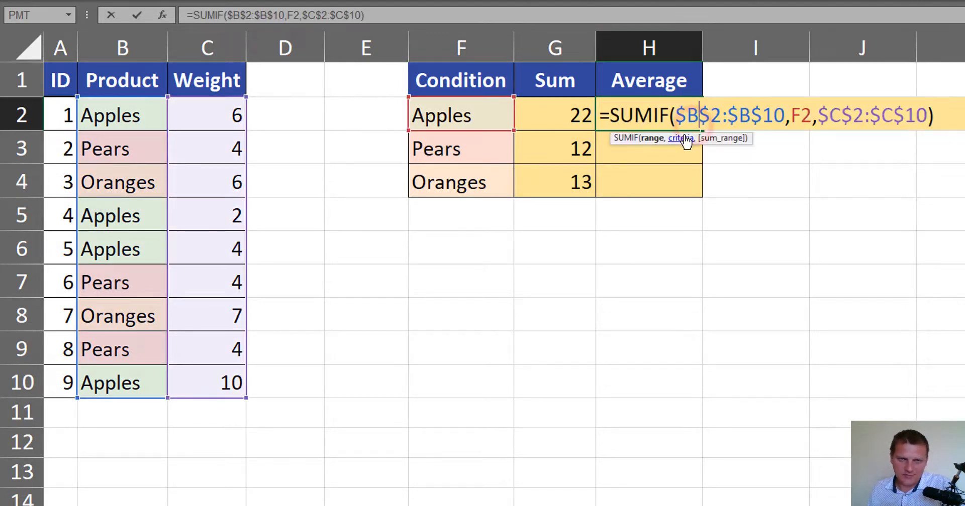
{"action": "double_click", "coordinate": [639, 117]}
{"action": "type", "text": "av"}
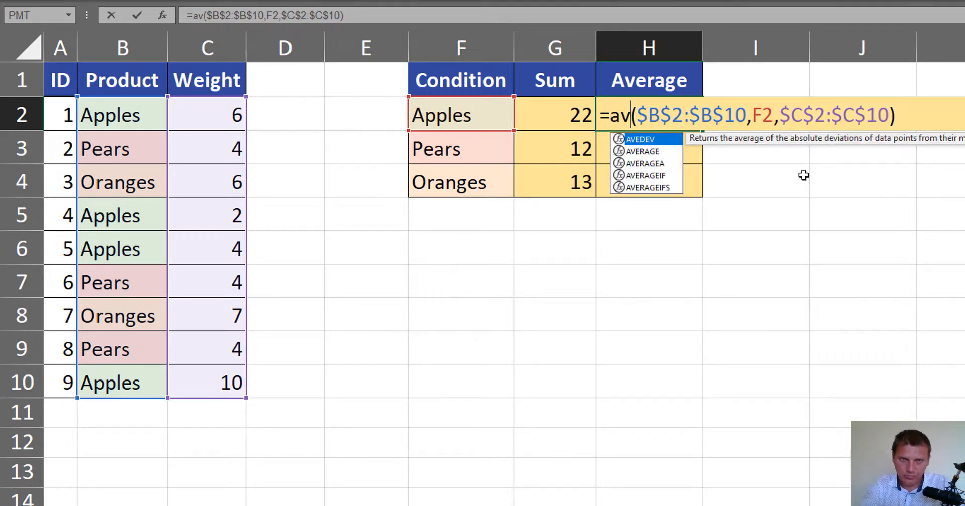
{"action": "type", "text": "era"}
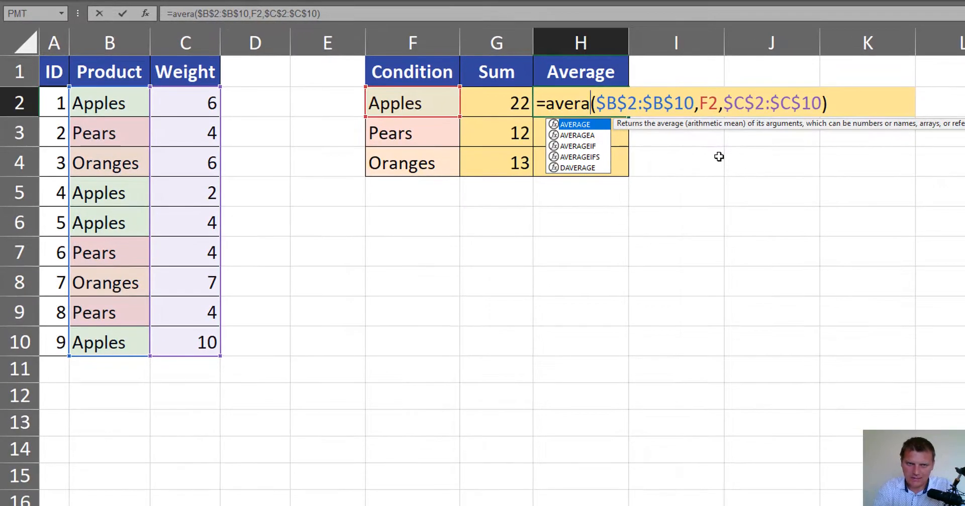
{"action": "key", "text": "Down"}
{"action": "key", "text": "Down"}
{"action": "key", "text": "Tab"}
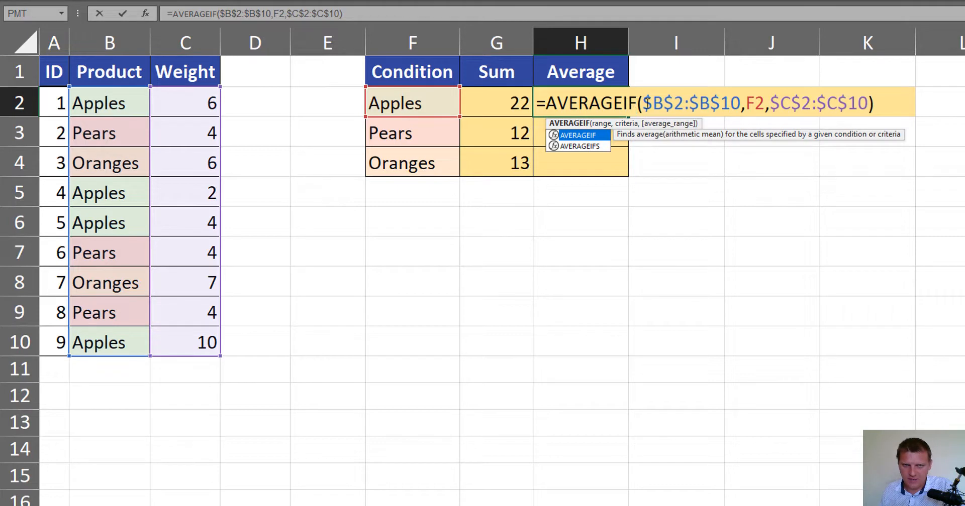
Check the range, criteria and average_range arguments of the AVERAGEIF formula in H2, then enter it and fill it down to H4.
{"action": "left_click", "coordinate": [599, 124]}
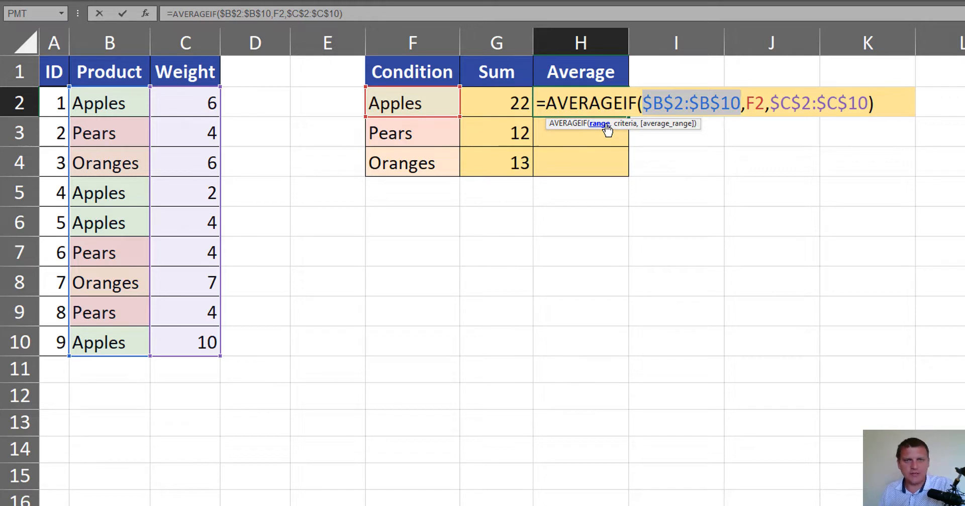
{"action": "left_click", "coordinate": [625, 124]}
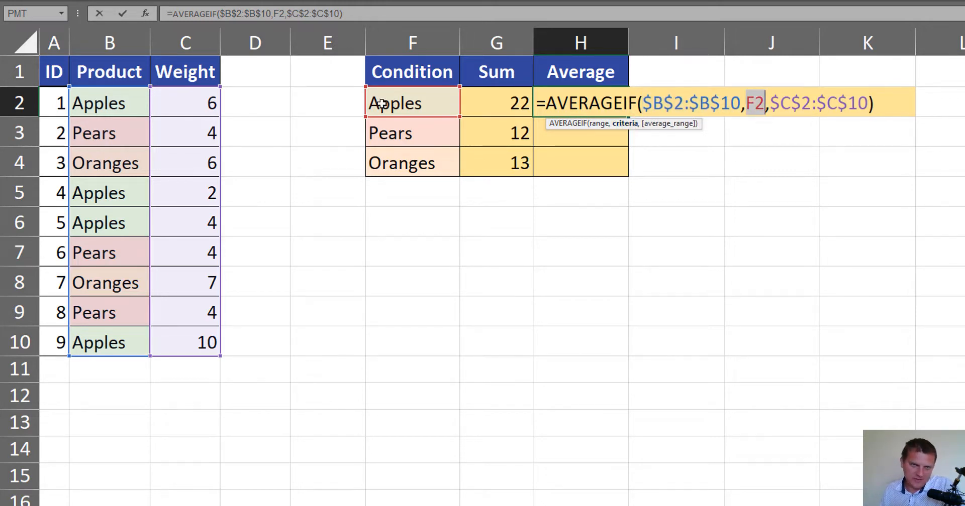
{"action": "left_click", "coordinate": [674, 124]}
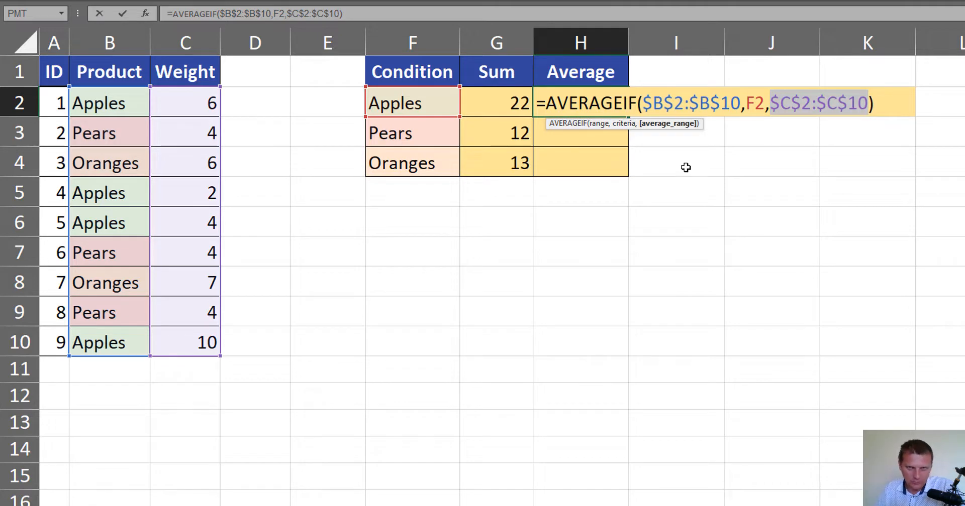
{"action": "key", "text": "ctrl+Return"}
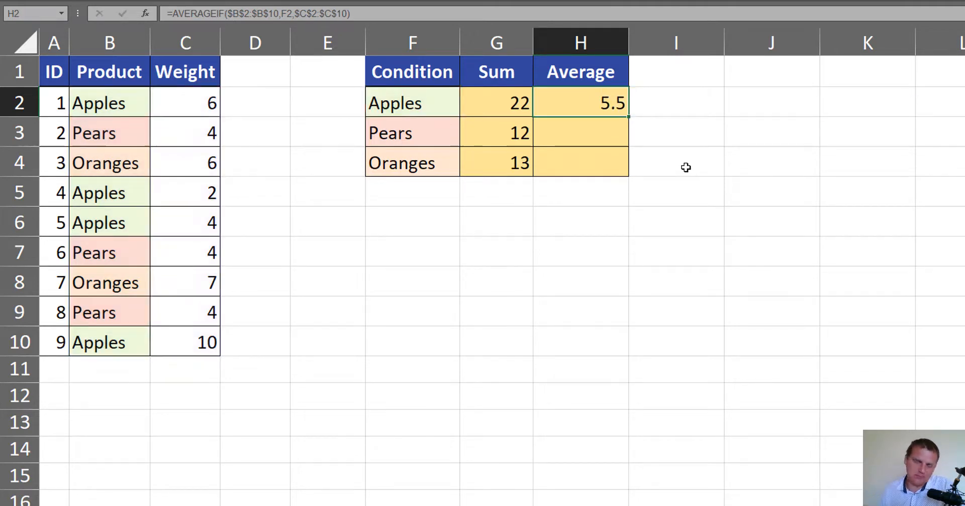
{"action": "double_click", "coordinate": [628, 116]}
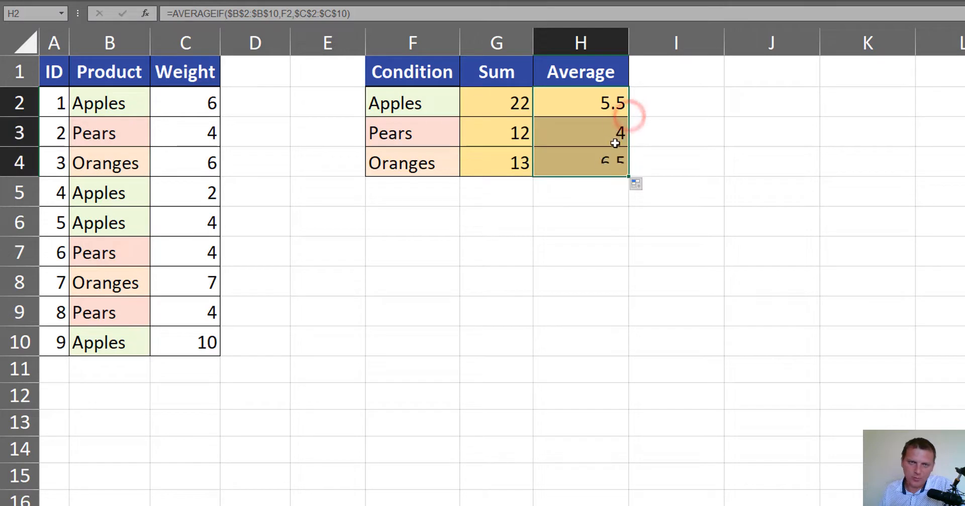
{"action": "left_click", "coordinate": [598, 163]}
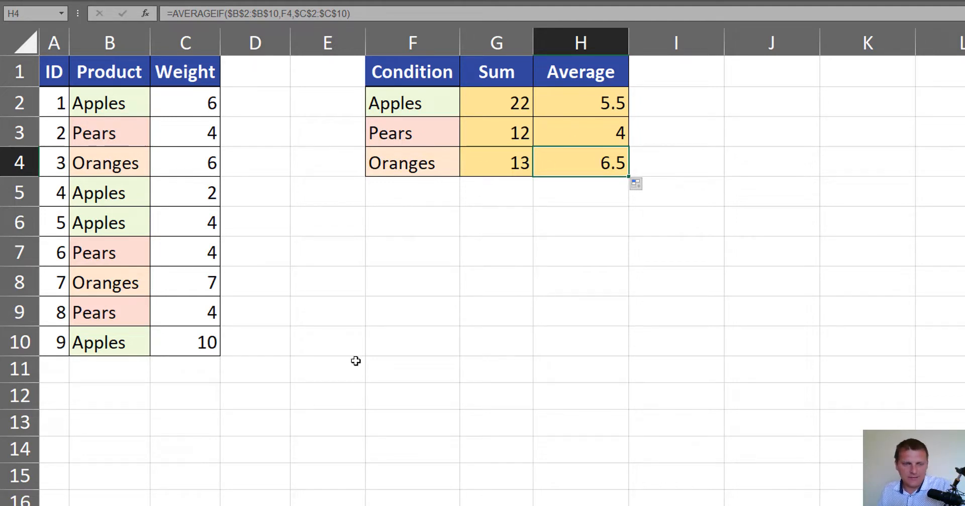
Switch to the worksheet with the salesman sales data and enter =AVERAGE(C2:C11) in E2.
{"action": "left_click", "coordinate": [267, 504]}
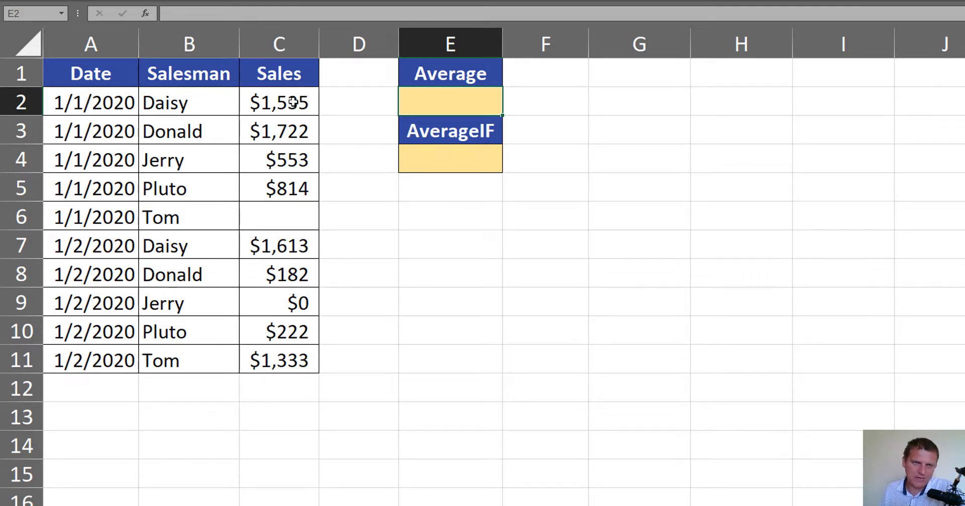
{"action": "left_click_drag", "start_coordinate": [293, 102], "coordinate": [299, 358]}
{"action": "left_click", "coordinate": [468, 99]}
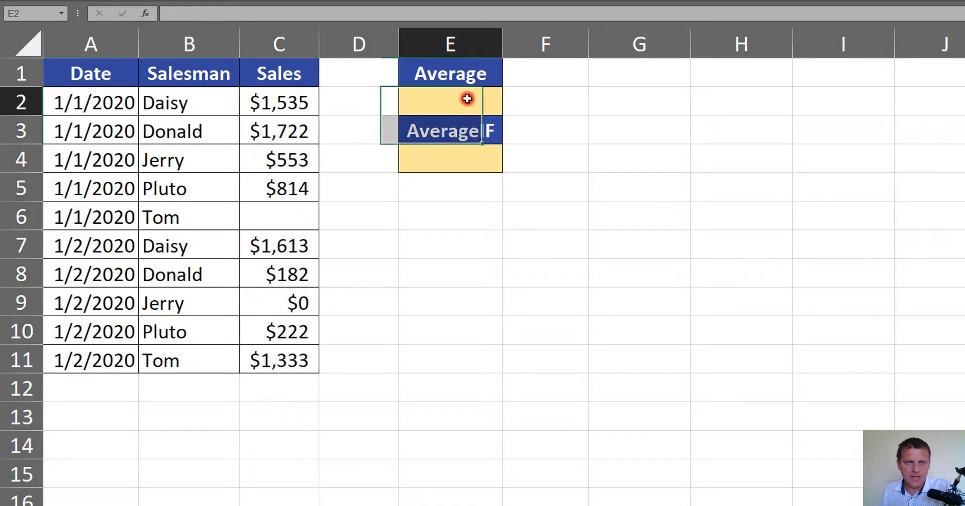
{"action": "type", "text": "="}
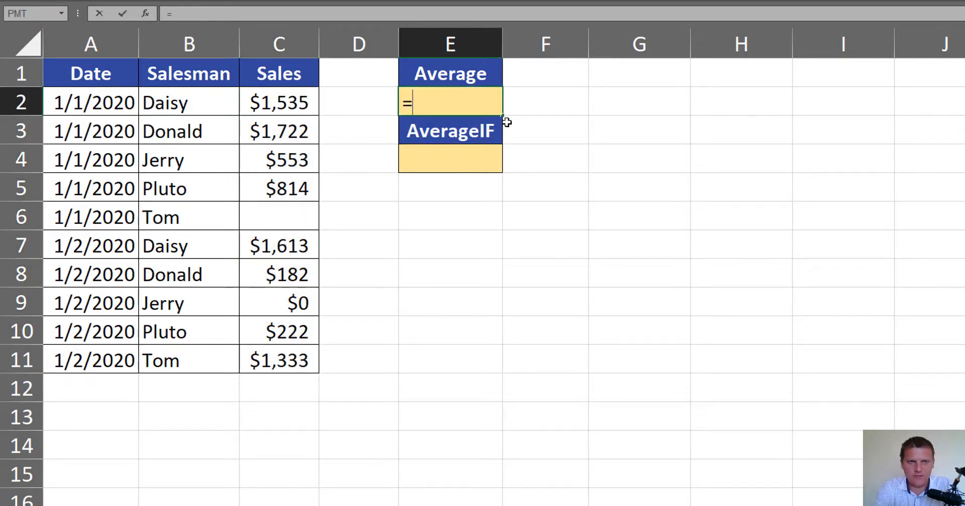
{"action": "type", "text": "ave"}
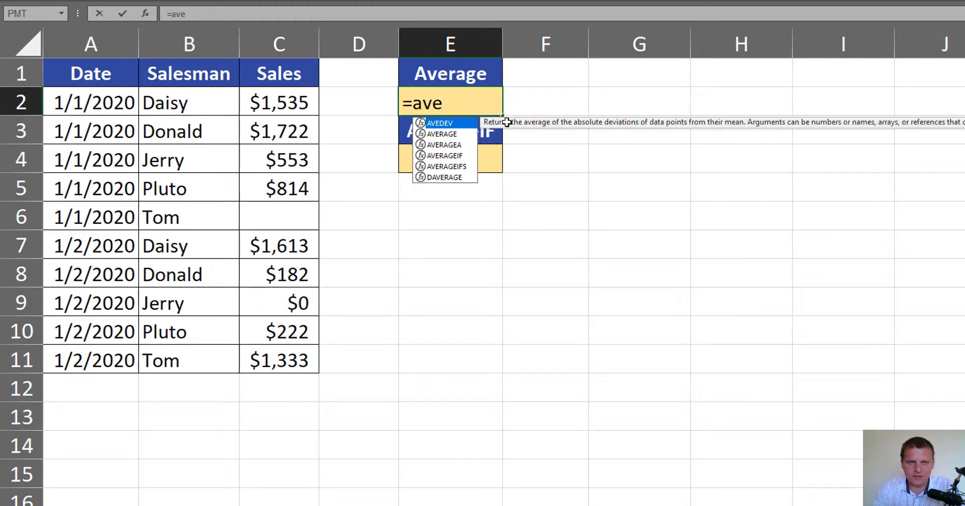
{"action": "key", "text": "Down"}
{"action": "key", "text": "Tab"}
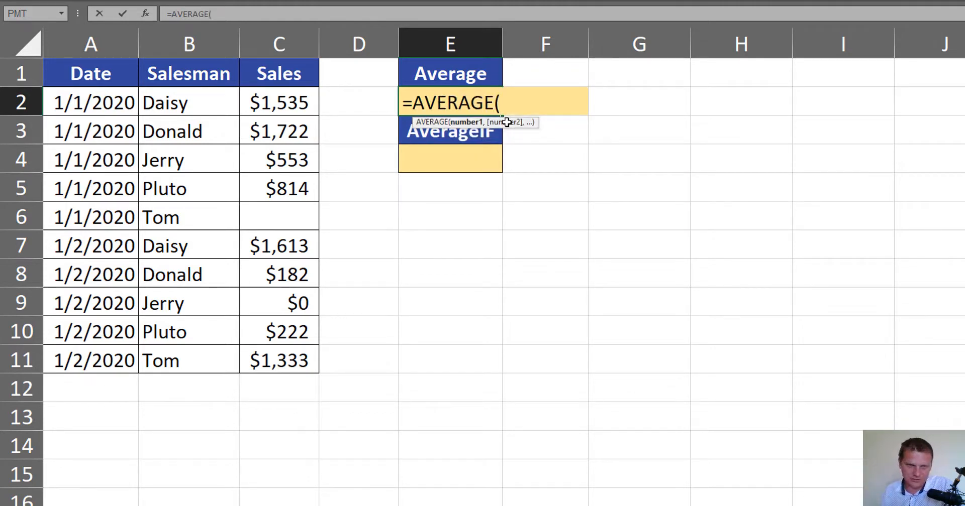
{"action": "left_click_drag", "start_coordinate": [294, 95], "coordinate": [270, 351]}
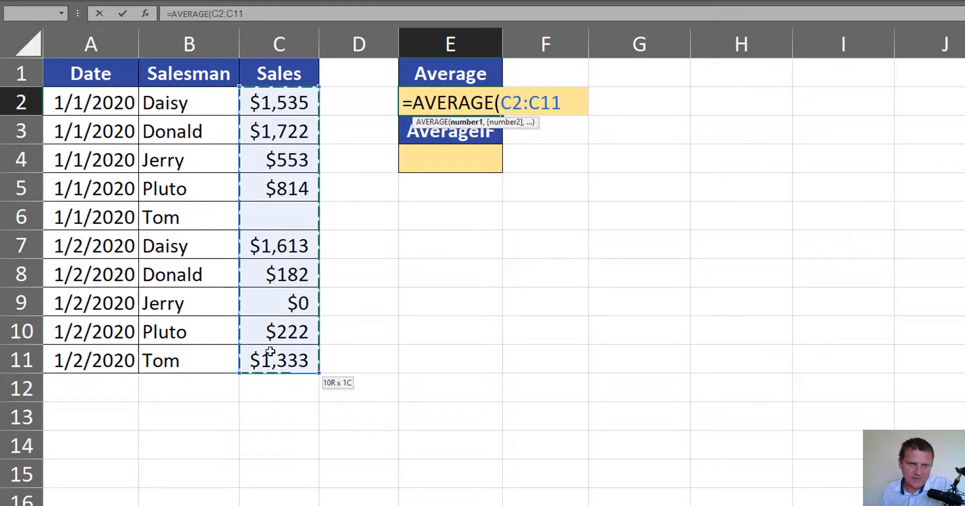
{"action": "type", "text": ")"}
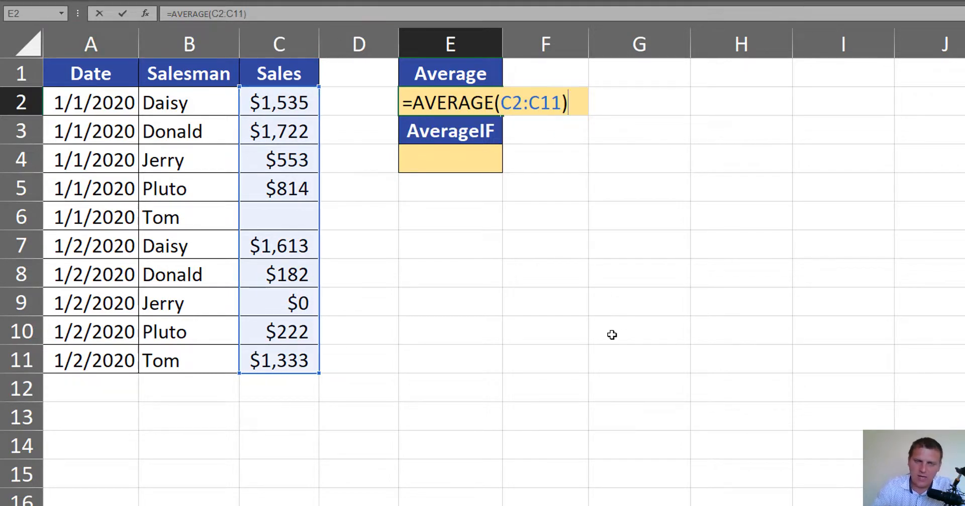
{"action": "key", "text": "Return"}
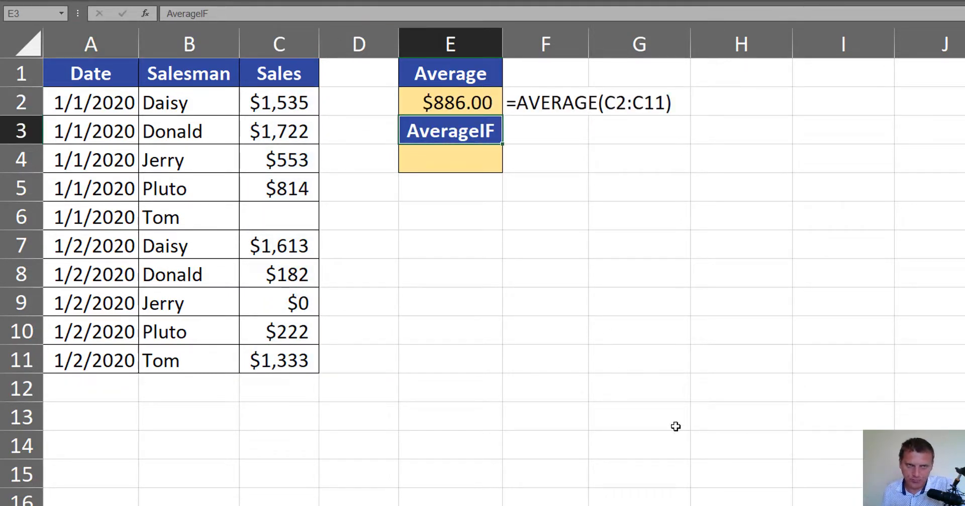
Check the zero-sales record in row 9, then start an AVERAGEIF formula in E4 with the sales range C2:C11.
{"action": "left_click", "coordinate": [446, 154]}
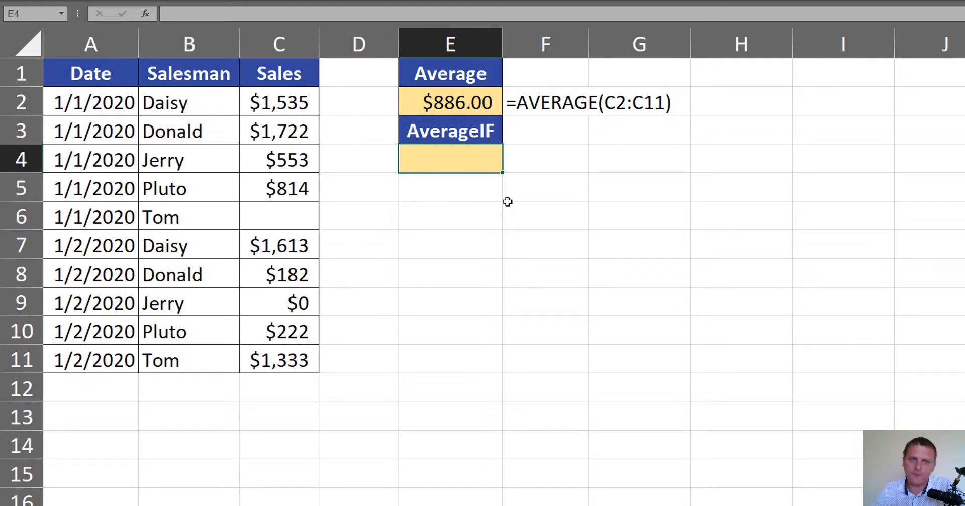
{"action": "left_click", "coordinate": [285, 306]}
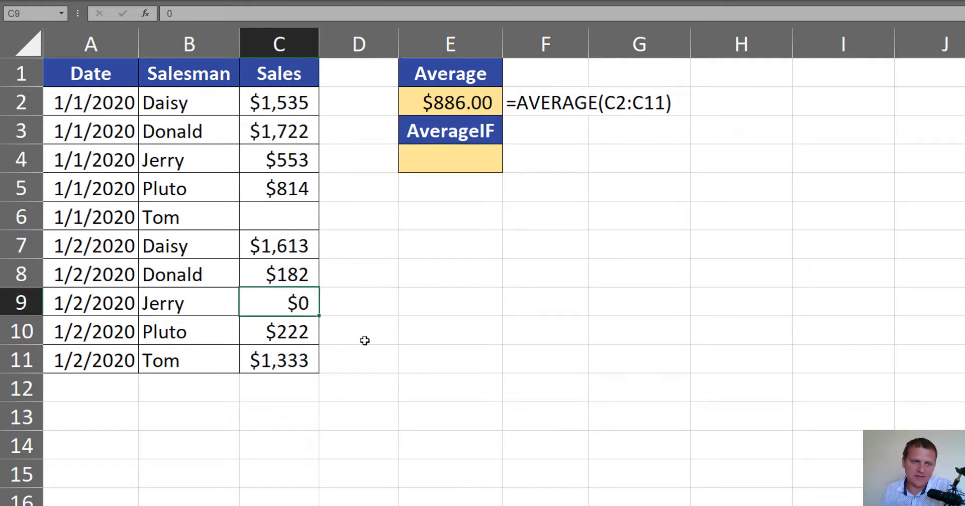
{"action": "left_click_drag", "start_coordinate": [95, 309], "coordinate": [307, 304]}
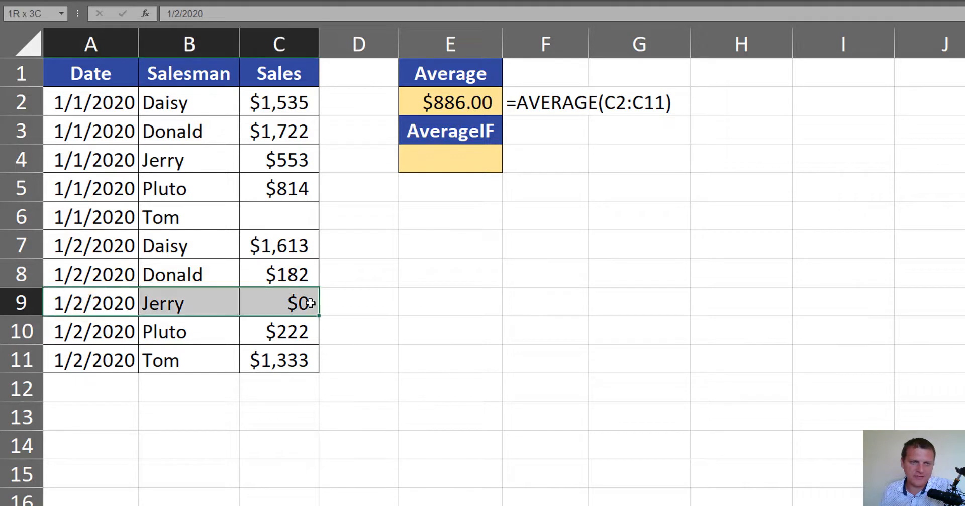
{"action": "left_click", "coordinate": [472, 152]}
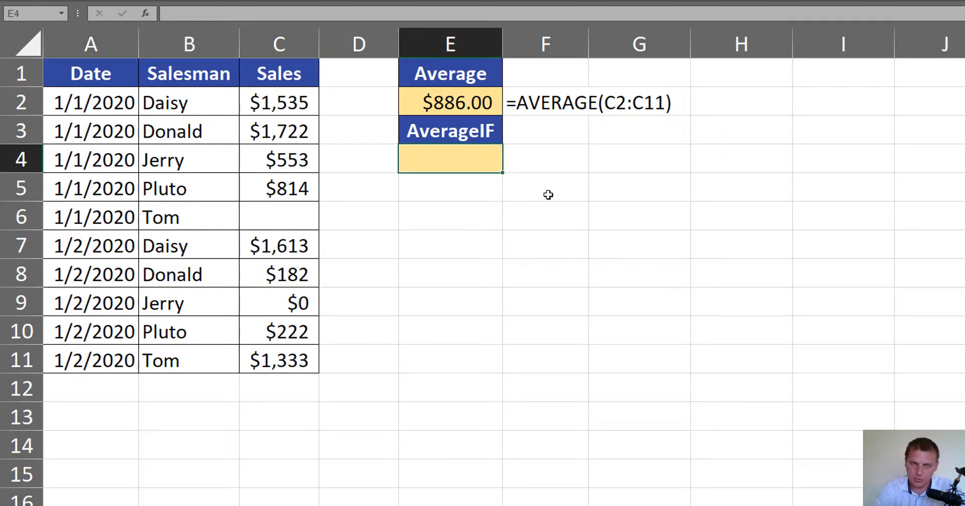
{"action": "type", "text": "=ave"}
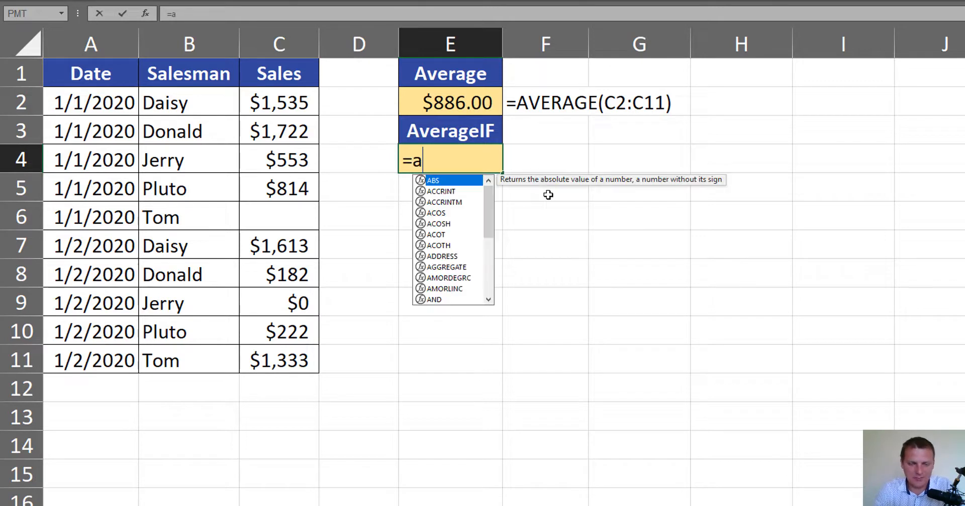
{"action": "key", "text": "Down"}
{"action": "key", "text": "Down"}
{"action": "key", "text": "Down"}
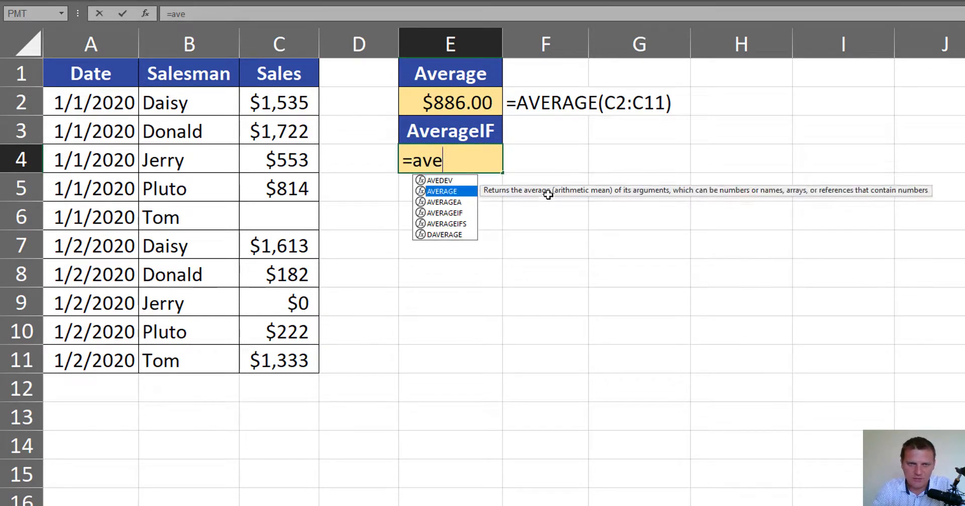
{"action": "key", "text": "Tab"}
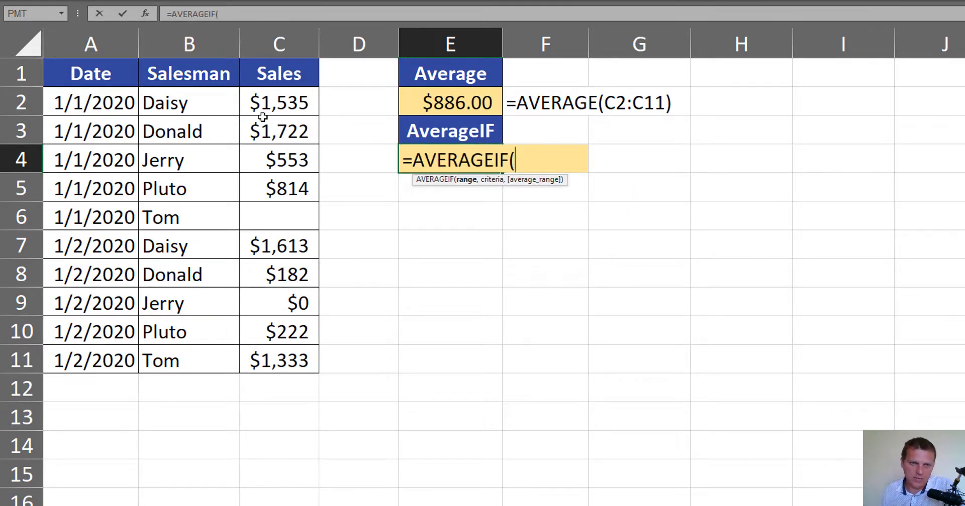
{"action": "left_click_drag", "start_coordinate": [287, 106], "coordinate": [296, 355]}
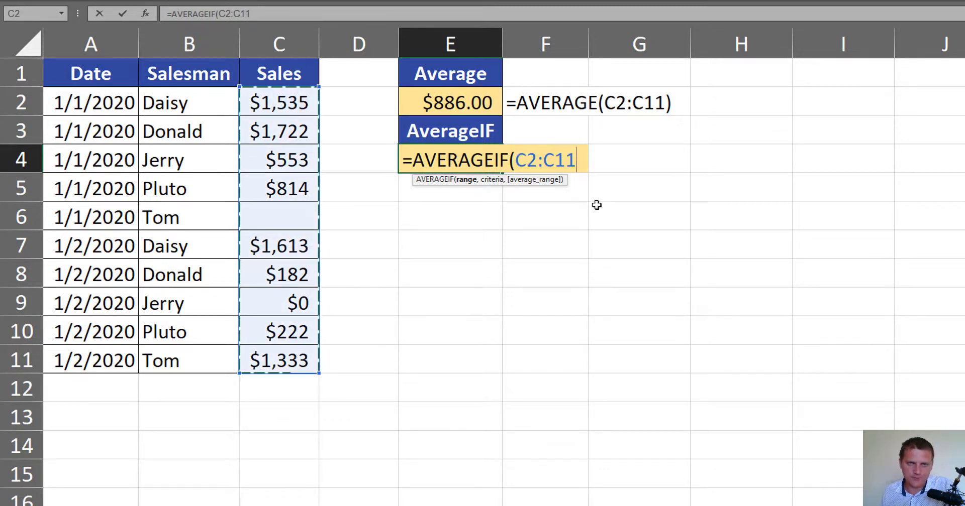
{"action": "type", "text": ","}
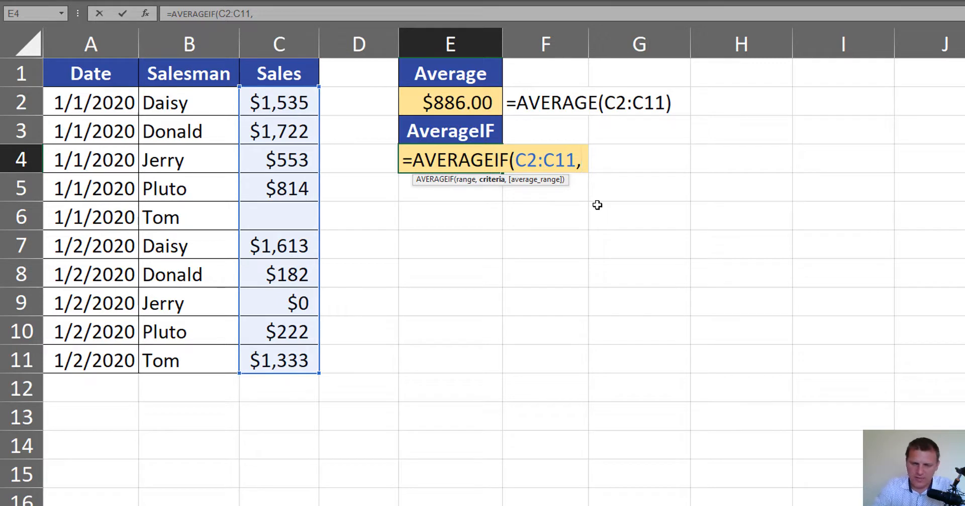
Add the criteria "<>0" to the AVERAGEIF formula in E4, close and enter it, and select the plain average in E2 for comparison.
{"action": "type", "text": "\"<"}
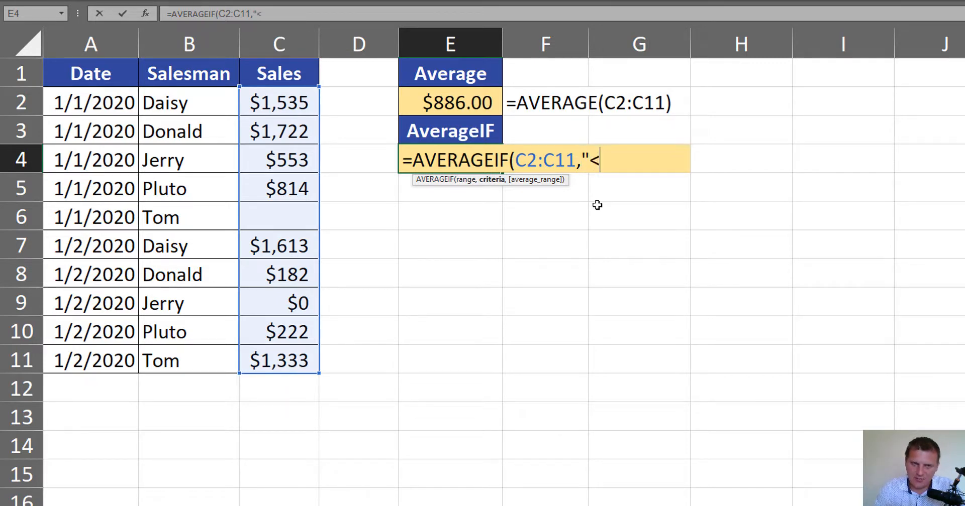
{"action": "type", "text": ">"}
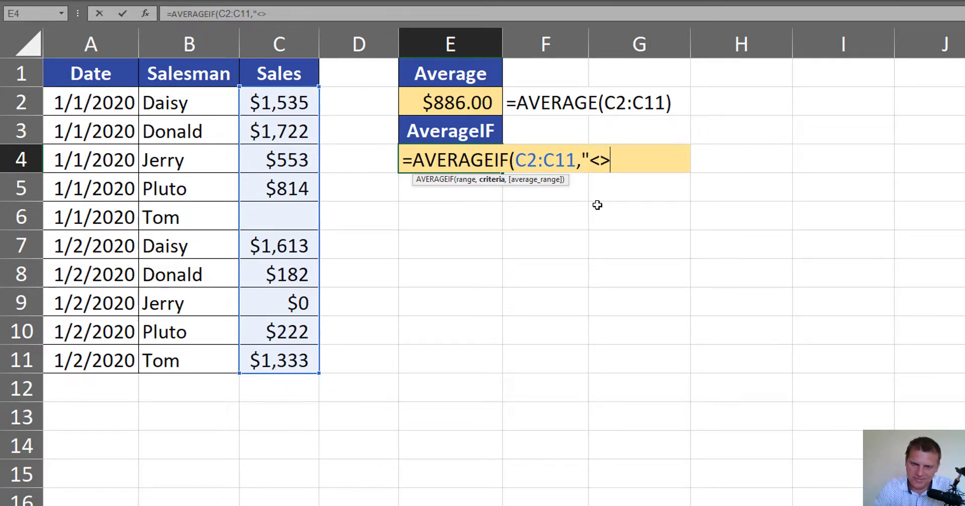
{"action": "type", "text": "0\""}
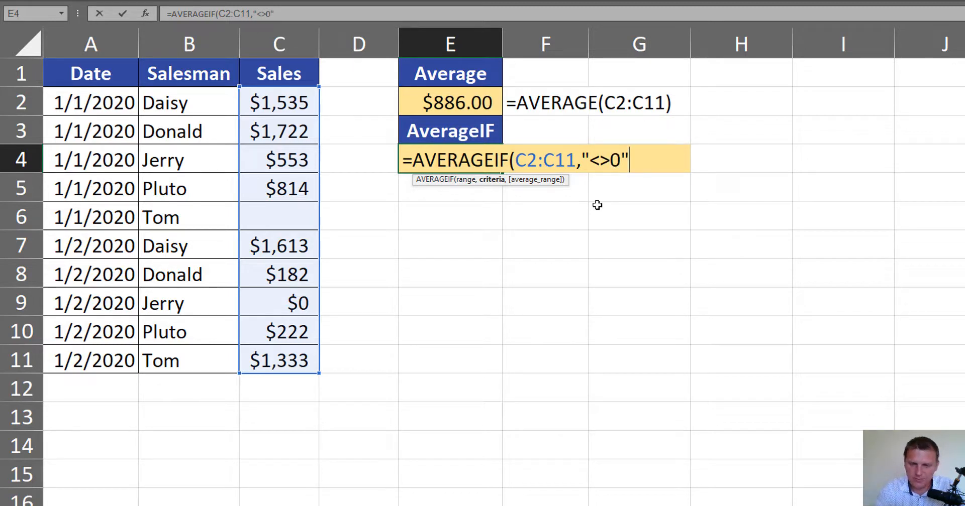
{"action": "type", "text": ")"}
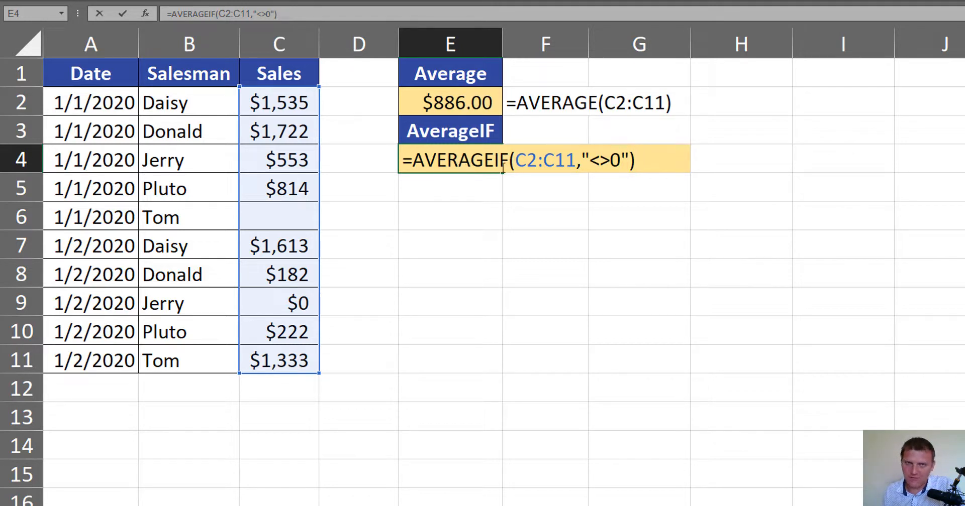
{"action": "left_click", "coordinate": [543, 162]}
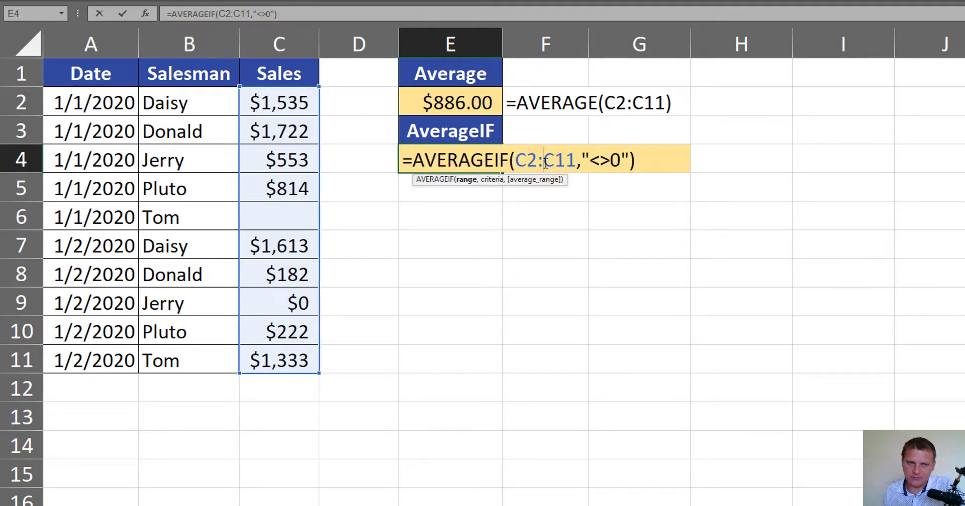
{"action": "left_click", "coordinate": [471, 182]}
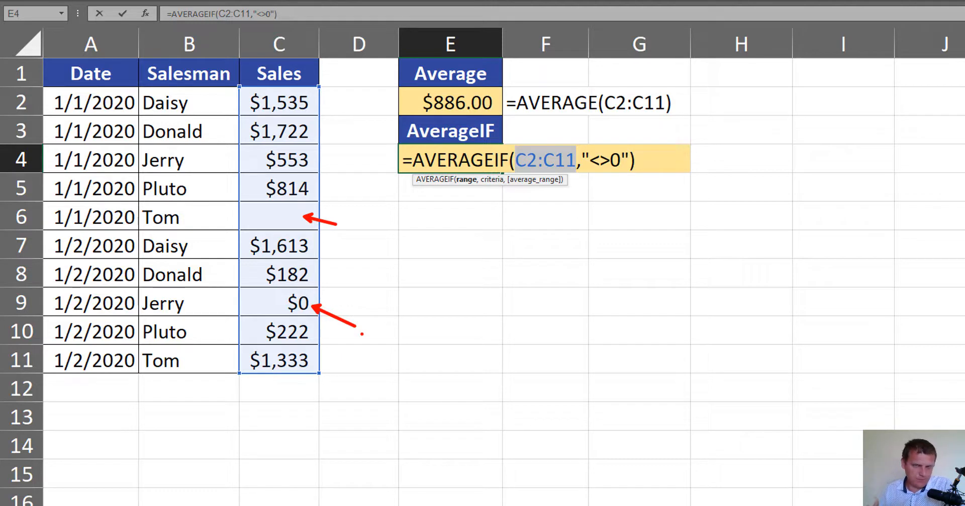
{"action": "key", "text": "ctrl+Return"}
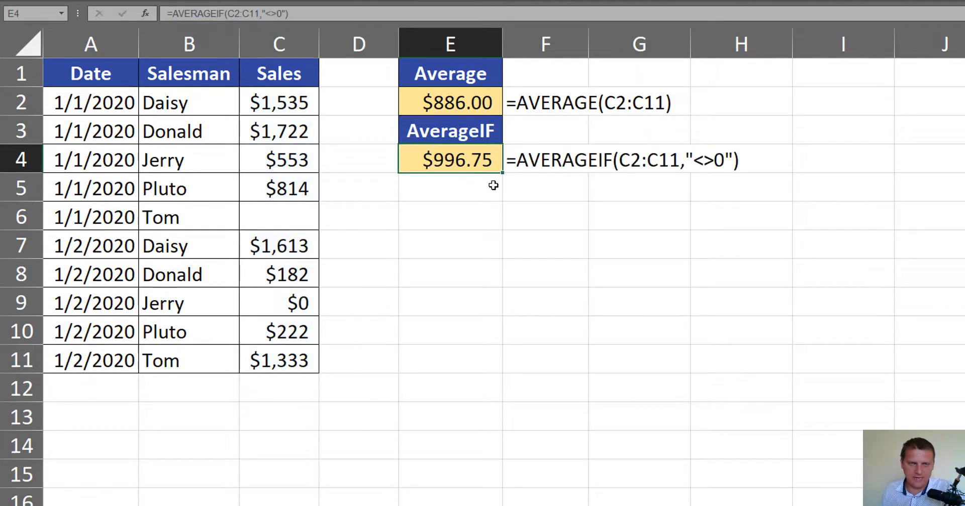
{"action": "left_click", "coordinate": [489, 102]}
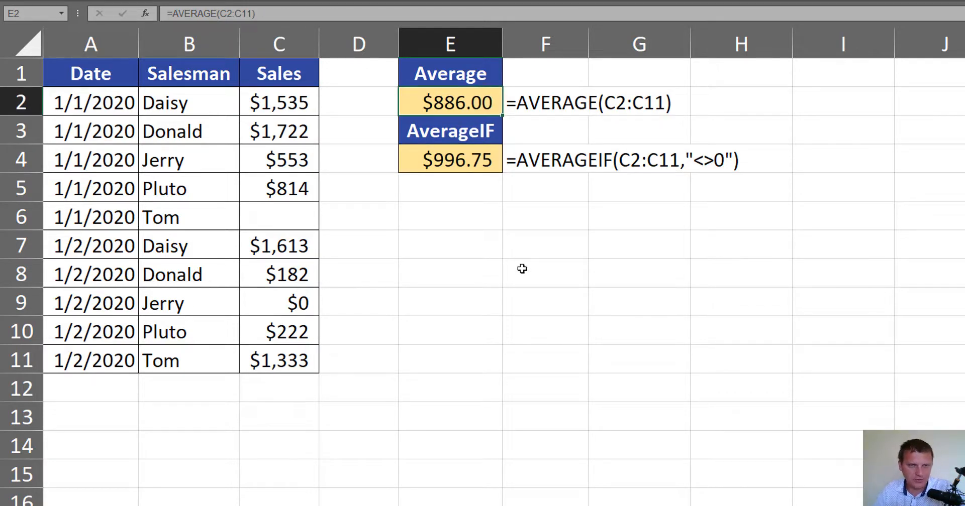
Clear the zero sales value in C9 and compare the plain average in E2 with the AVERAGEIF formula in E4.
{"action": "left_click", "coordinate": [286, 304]}
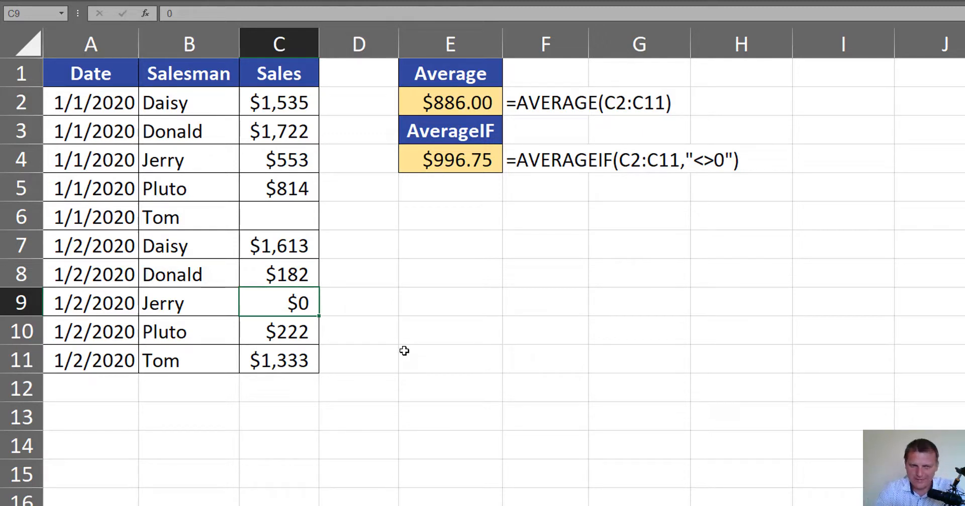
{"action": "key", "text": "Delete"}
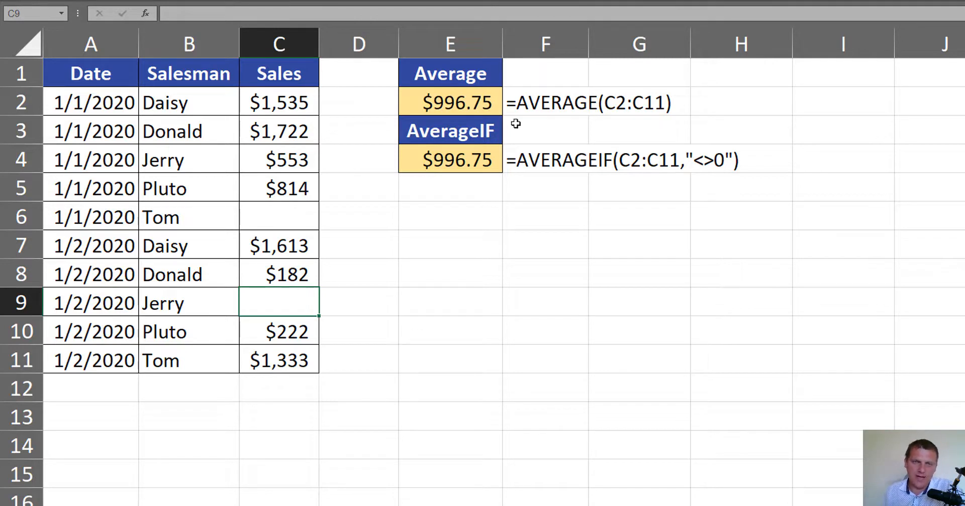
{"action": "left_click", "coordinate": [470, 103]}
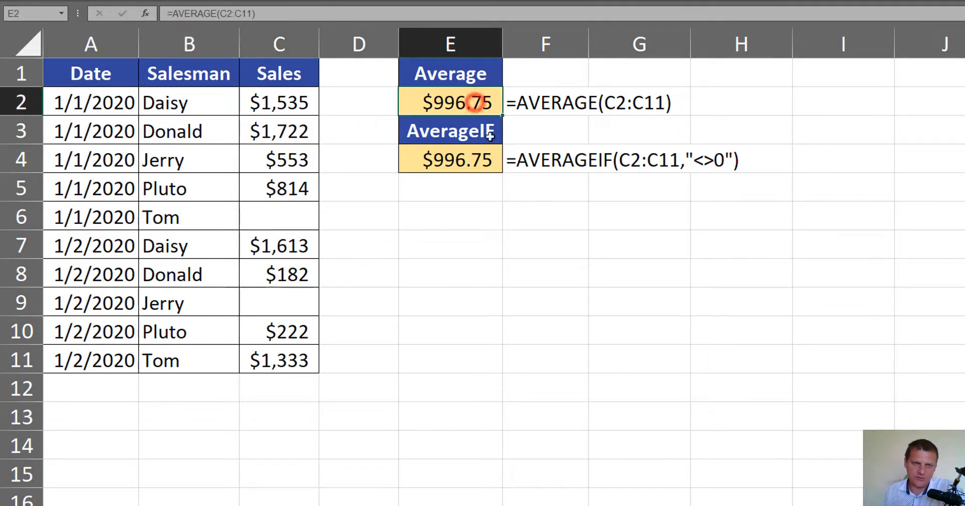
{"action": "left_click", "coordinate": [477, 158]}
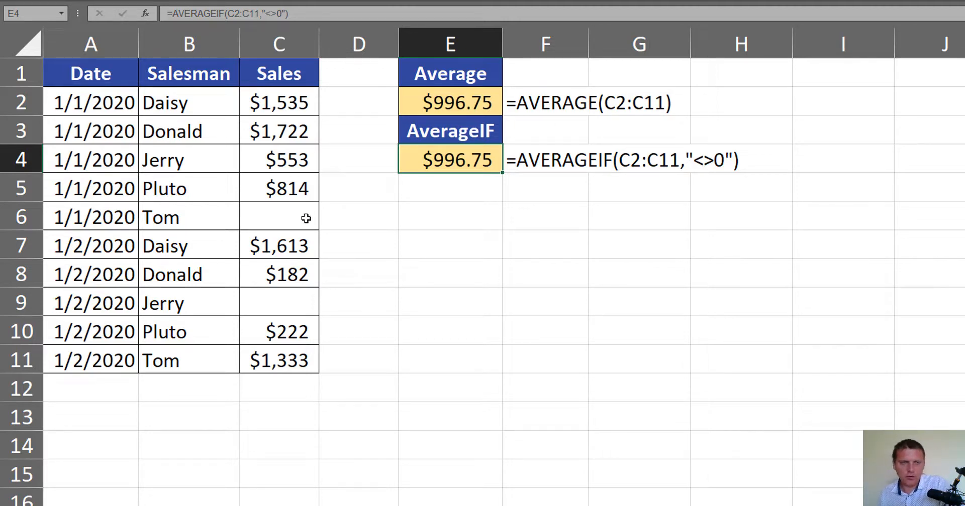
Mark the empty sales cells C6 and C9 with a red arrow and crosses on screen, and erase the markings.
{"action": "key", "text": "ctrl+2"}
{"action": "left_click_drag", "start_coordinate": [310, 221], "coordinate": [331, 238]}
{"action": "left_click_drag", "start_coordinate": [238, 226], "coordinate": [286, 210]}
{"action": "left_click_drag", "start_coordinate": [229, 196], "coordinate": [302, 222]}
{"action": "mouse_move", "coordinate": [238, 320]}
{"action": "left_mouse_down"}
{"action": "mouse_move", "coordinate": [302, 294]}
{"action": "mouse_move", "coordinate": [317, 315]}
{"action": "left_mouse_up"}
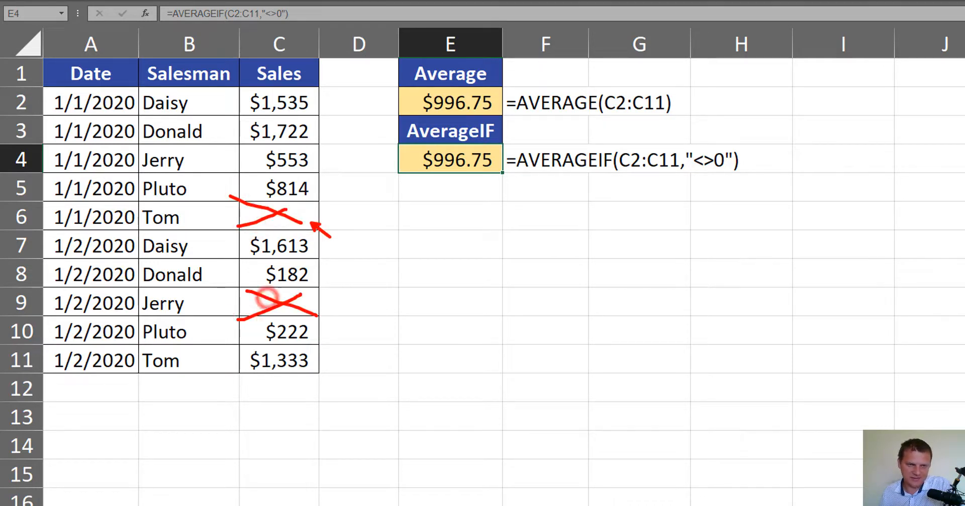
{"action": "key", "text": "Escape"}
Enter 0 in the empty sales cells C9 and C6, and select the plain average in E2 to check it.
{"action": "left_click", "coordinate": [284, 308]}
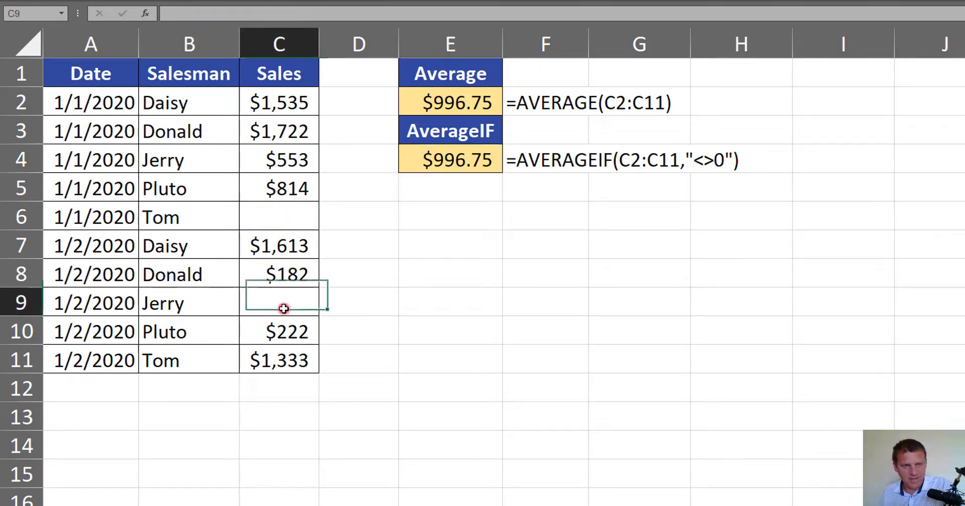
{"action": "type", "text": "0"}
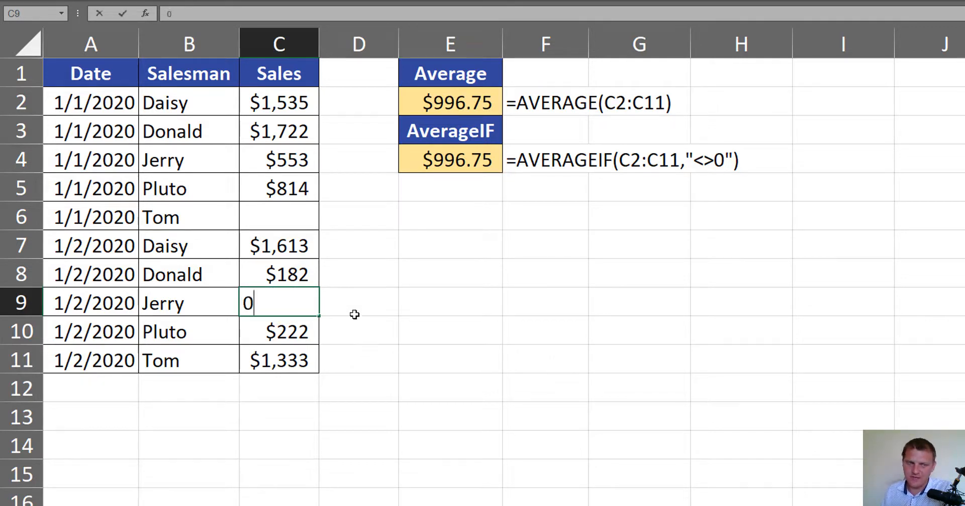
{"action": "left_click", "coordinate": [286, 222]}
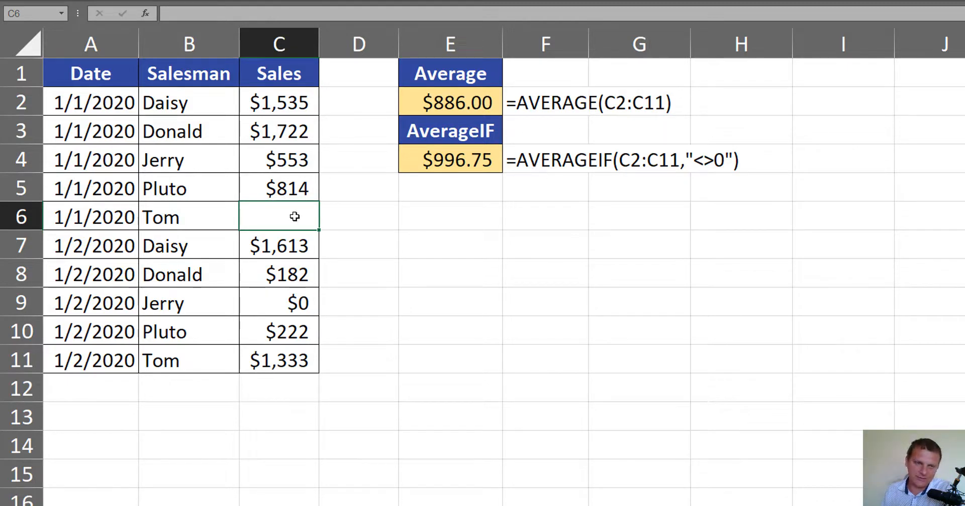
{"action": "type", "text": "0"}
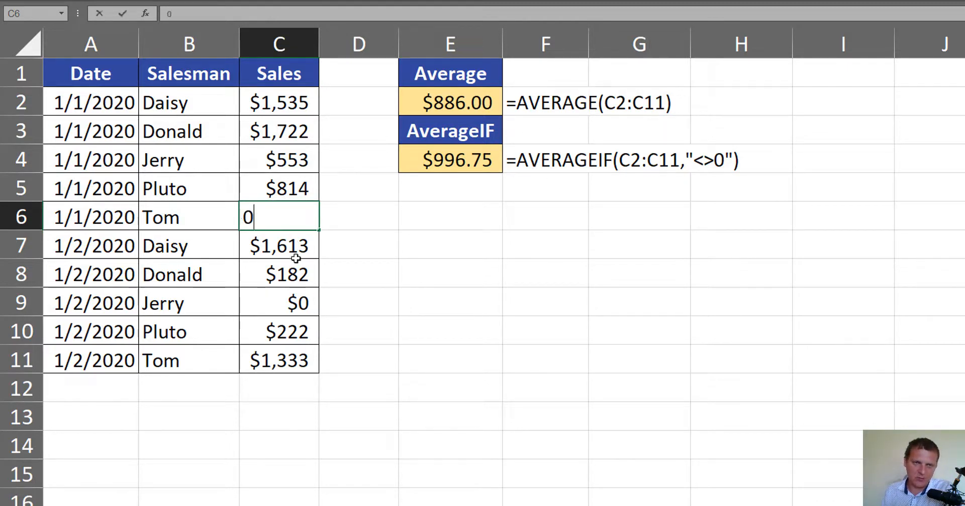
{"action": "left_click", "coordinate": [300, 190]}
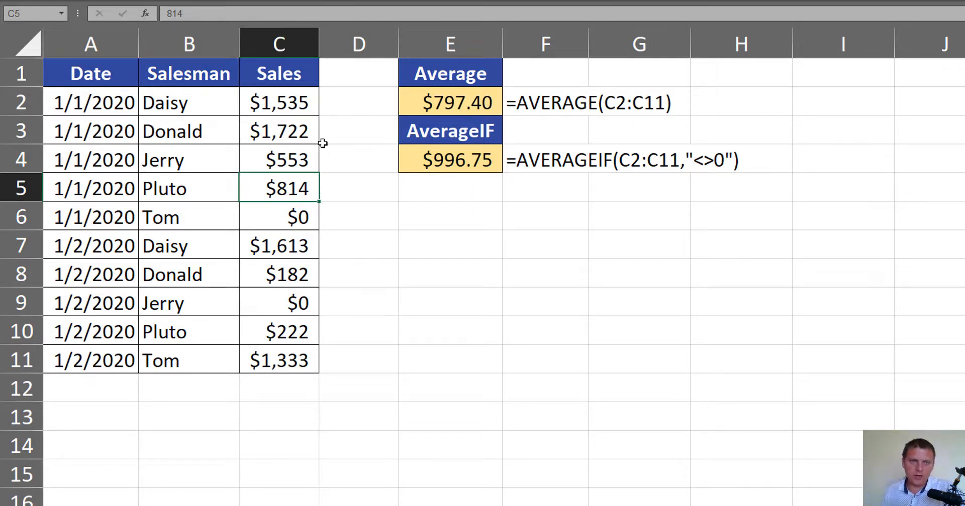
{"action": "left_click", "coordinate": [483, 98]}
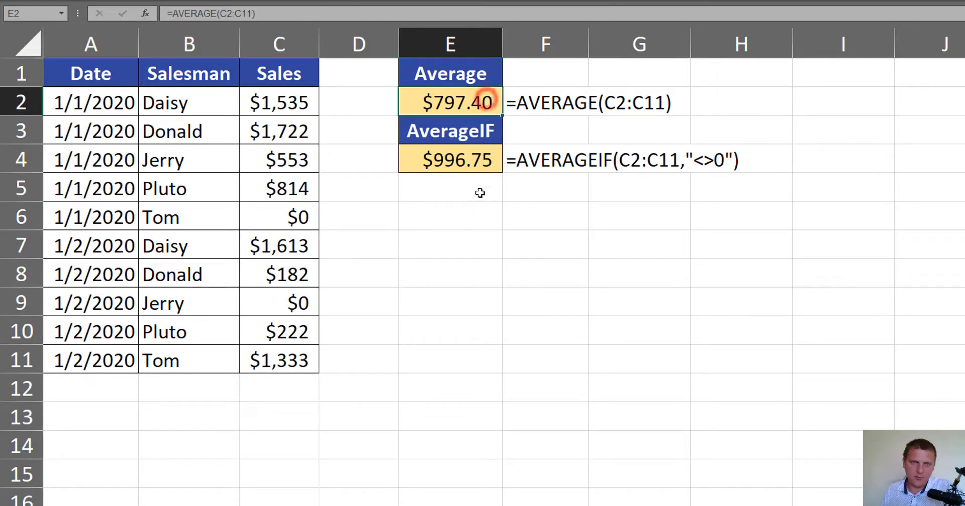
Select the zero-sales cells C6 and C9 together, underline the "<>0" criteria beside E4 in red, and erase the underline.
{"action": "left_click", "coordinate": [300, 217]}
{"action": "left_click", "coordinate": [294, 303], "text": "ctrl"}
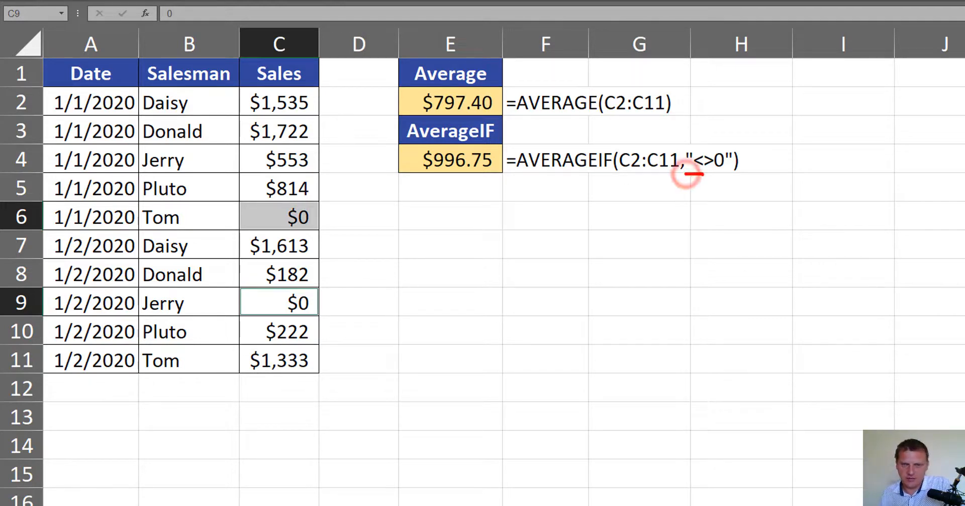
{"action": "left_click_drag", "start_coordinate": [685, 172], "coordinate": [733, 172]}
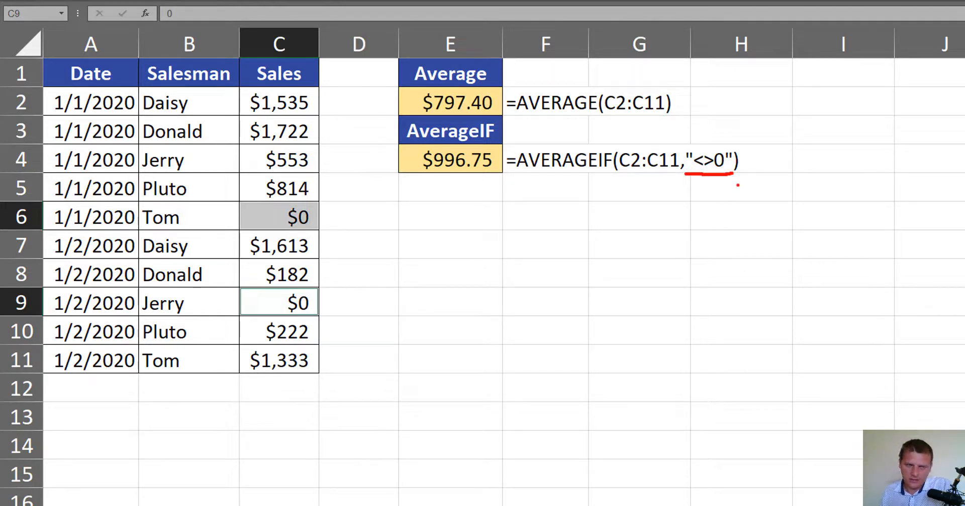
{"action": "key", "text": "Escape"}
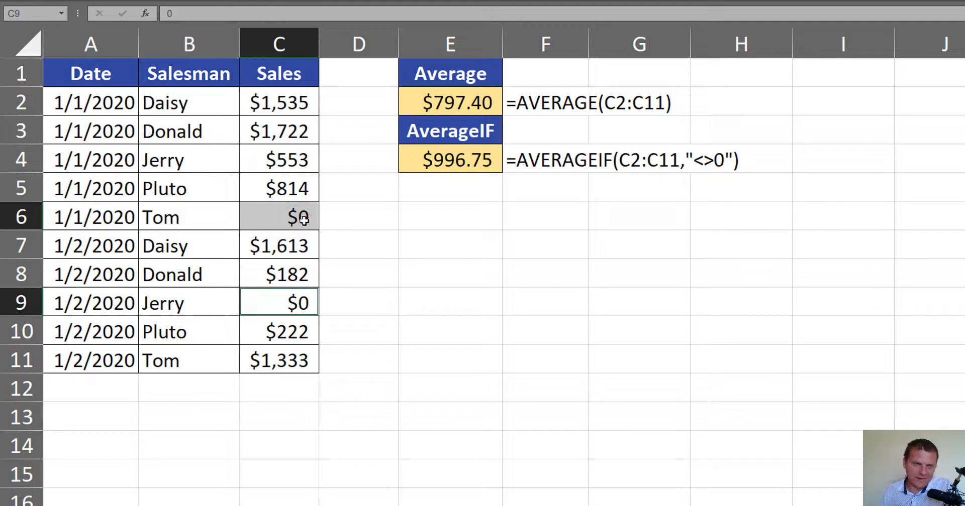
Clear the zero sales value in C6 so the cell is blank.
{"action": "left_click", "coordinate": [304, 219]}
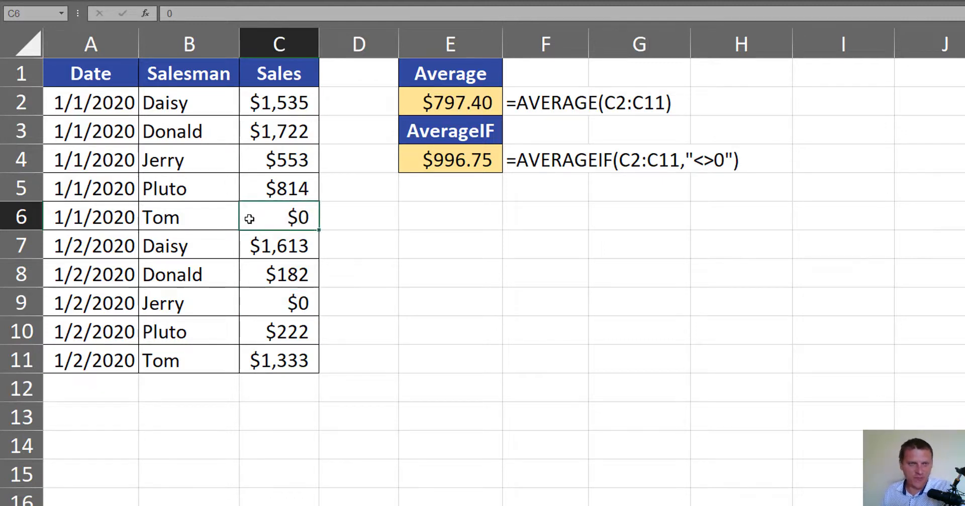
{"action": "key", "text": "Delete"}
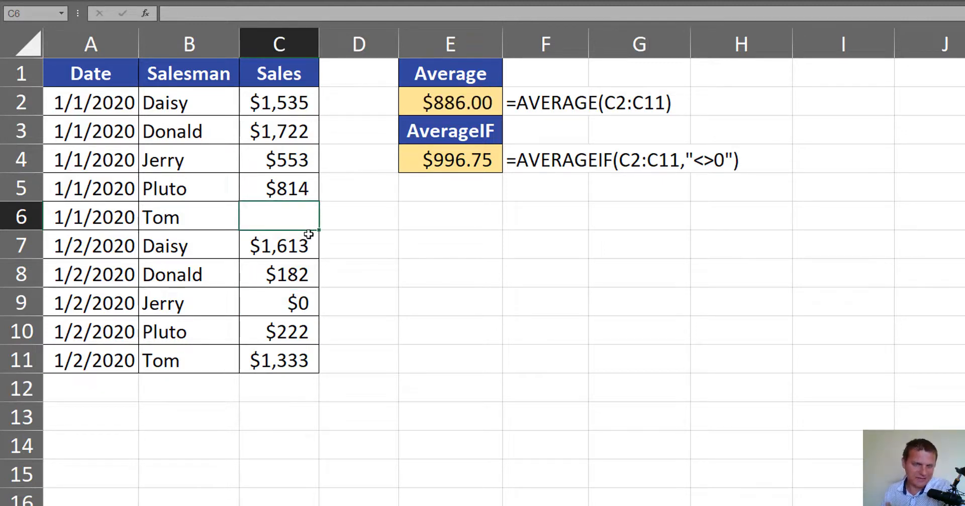